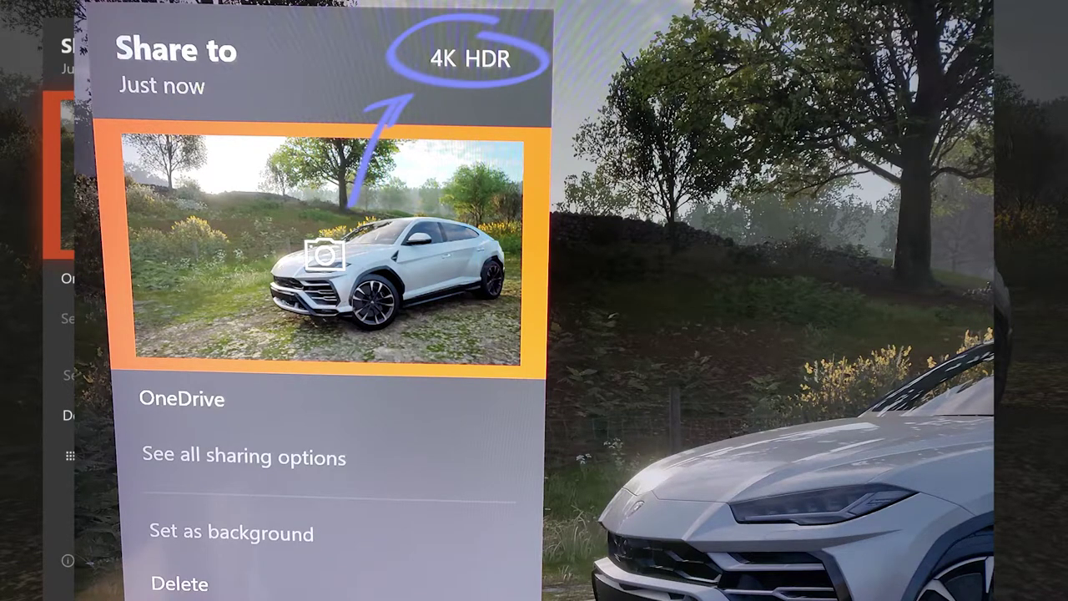
pyautogui.press('Return')
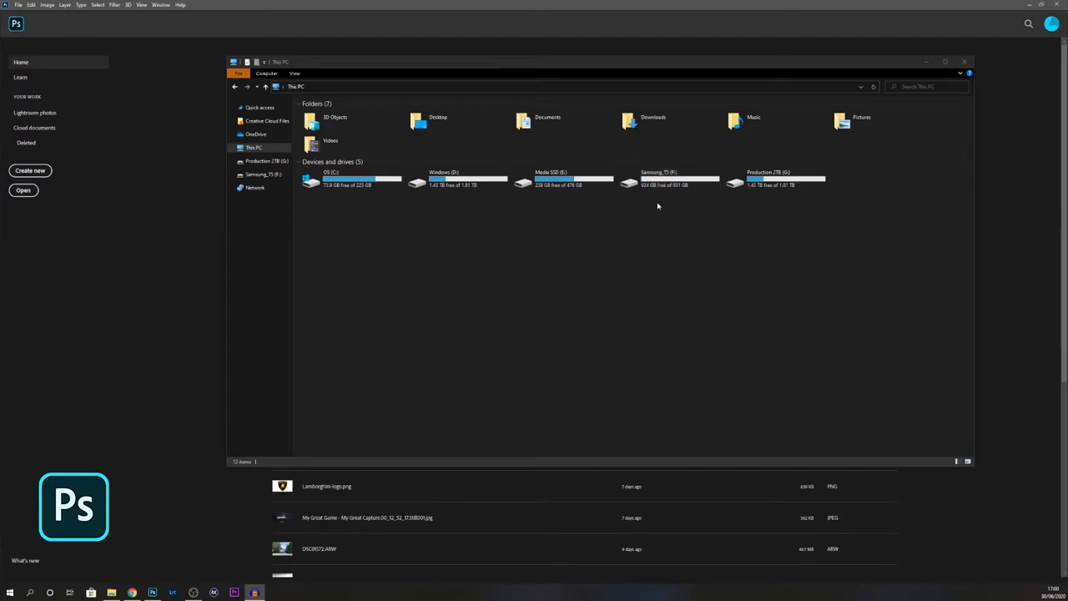
# - Open the GameDVR folder on the Samsung_T5 (F:) drive and list its files in the Details layout, sorted by type
pyautogui.doubleClick(674, 182)
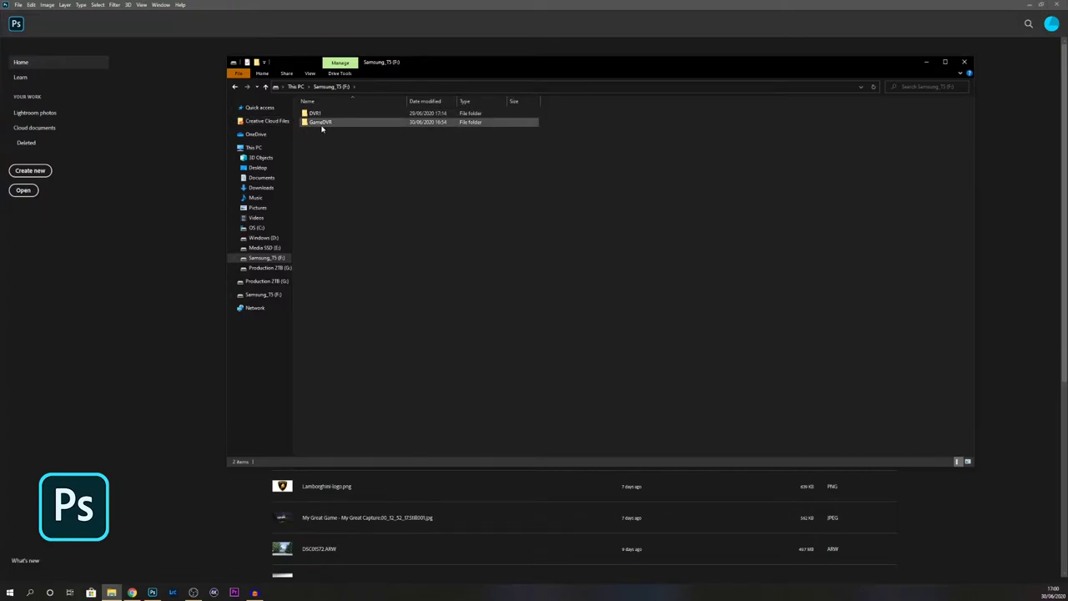
pyautogui.doubleClick(321, 125)
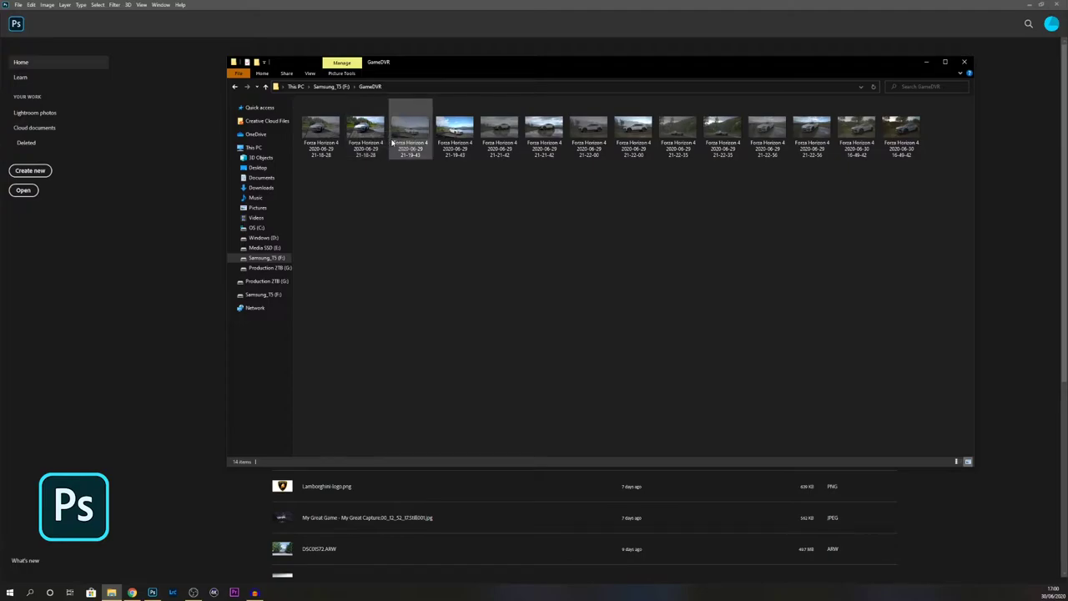
pyautogui.click(310, 73)
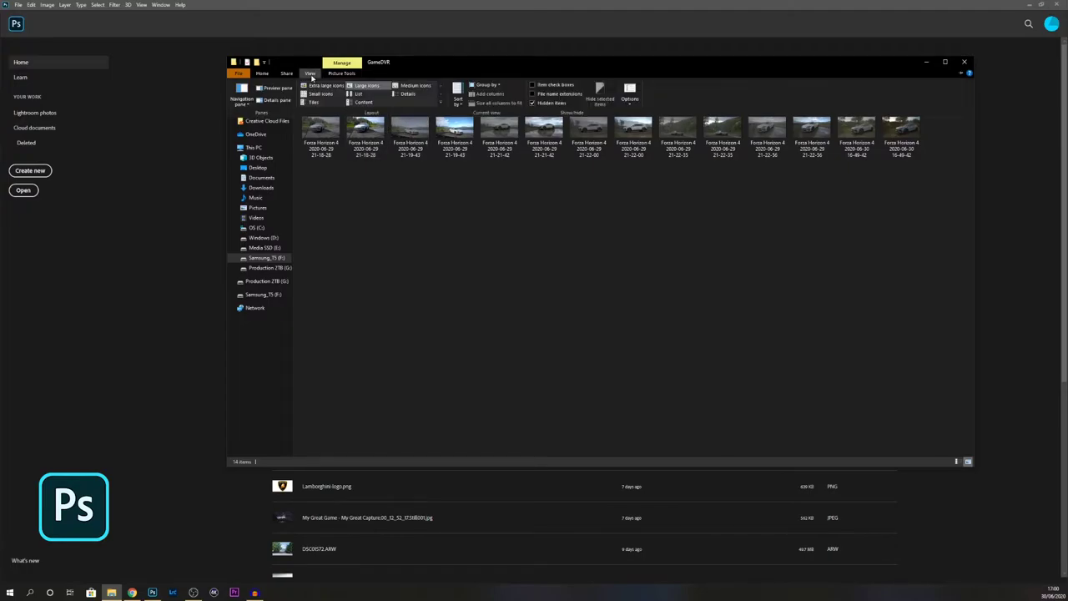
pyautogui.click(409, 95)
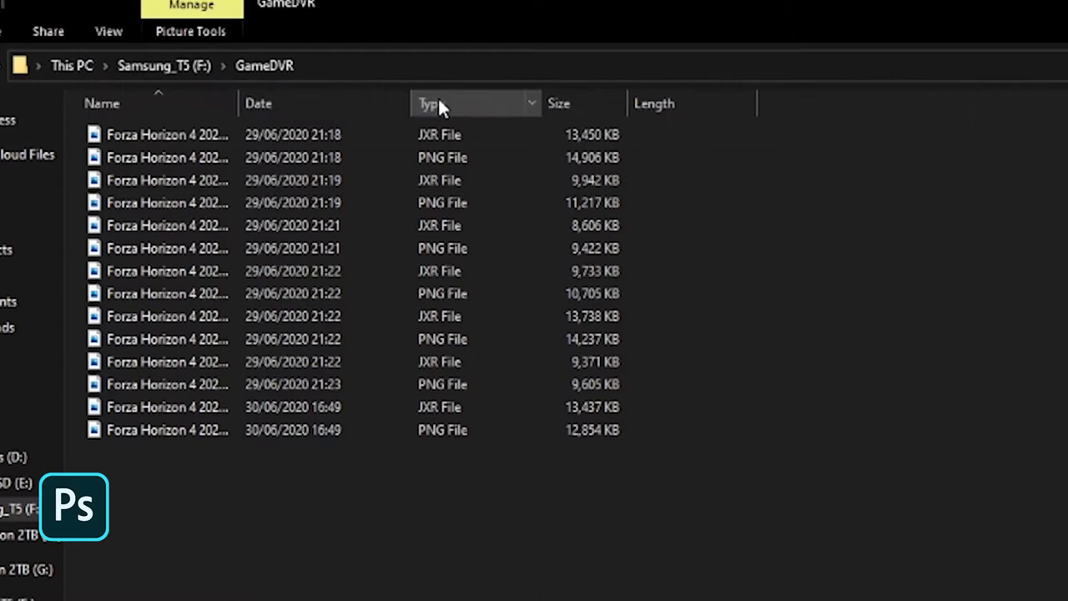
pyautogui.click(438, 112)
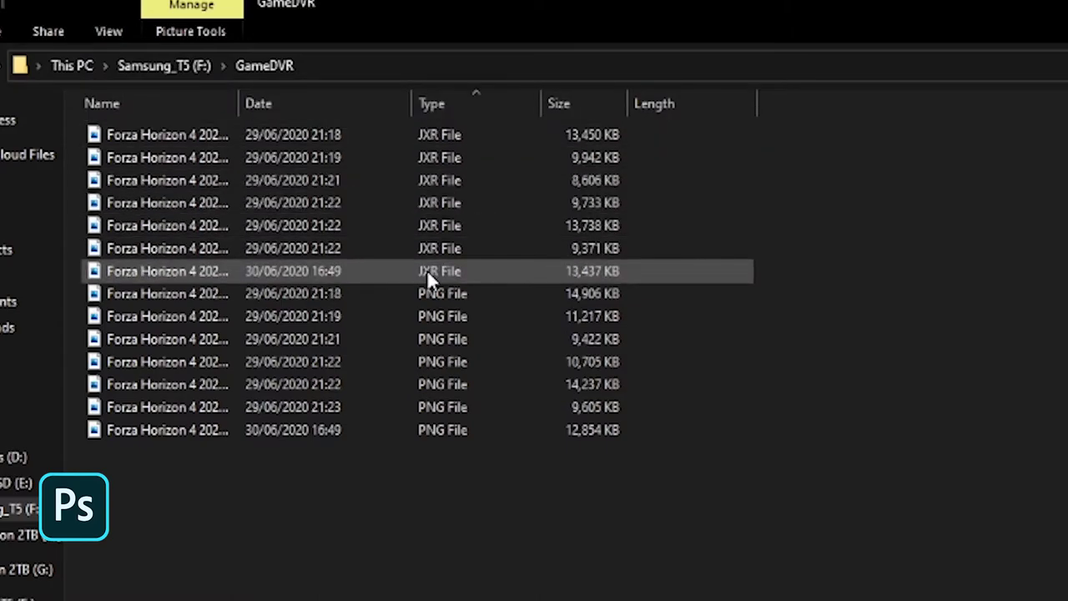
# - Create a folder named JXR inside GameDVR and move all the JXR files into it
pyautogui.click(601, 271)
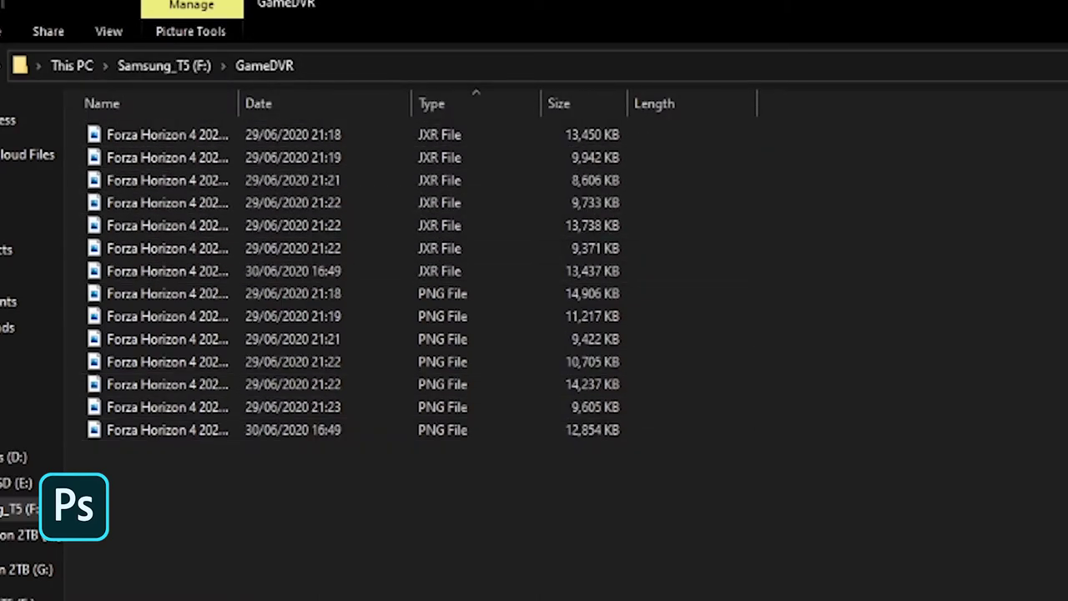
pyautogui.hotkey('ctrl', 'shift', 'n')
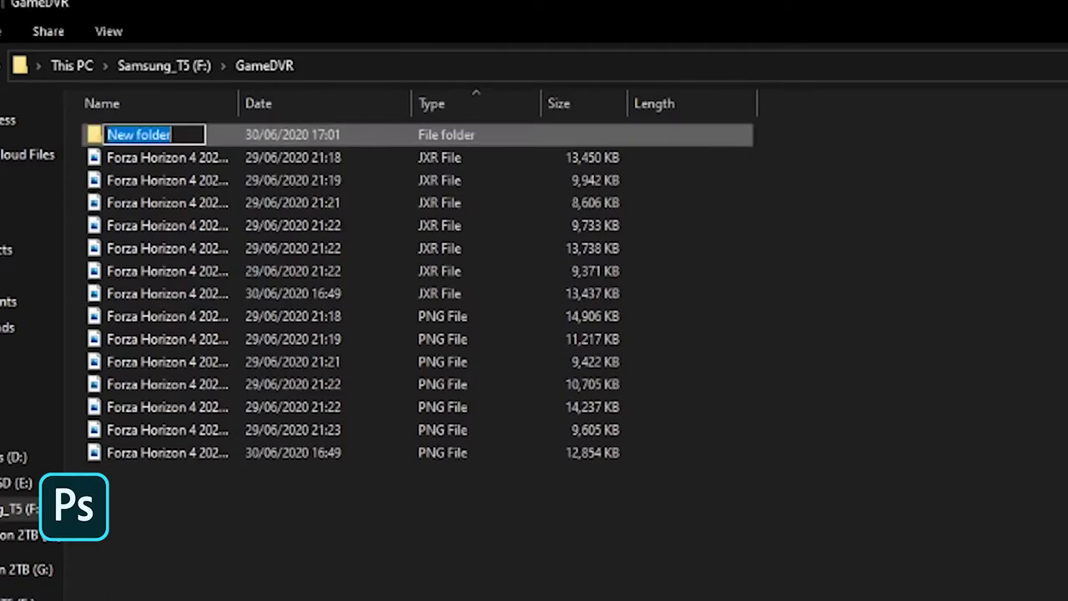
pyautogui.write('JXR')
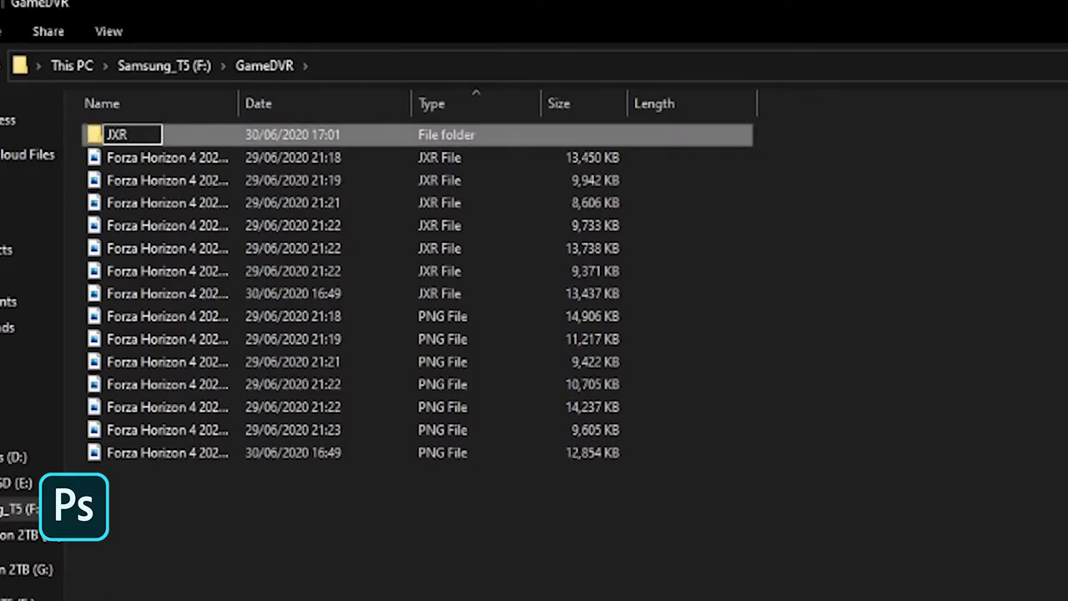
pyautogui.press('Return')
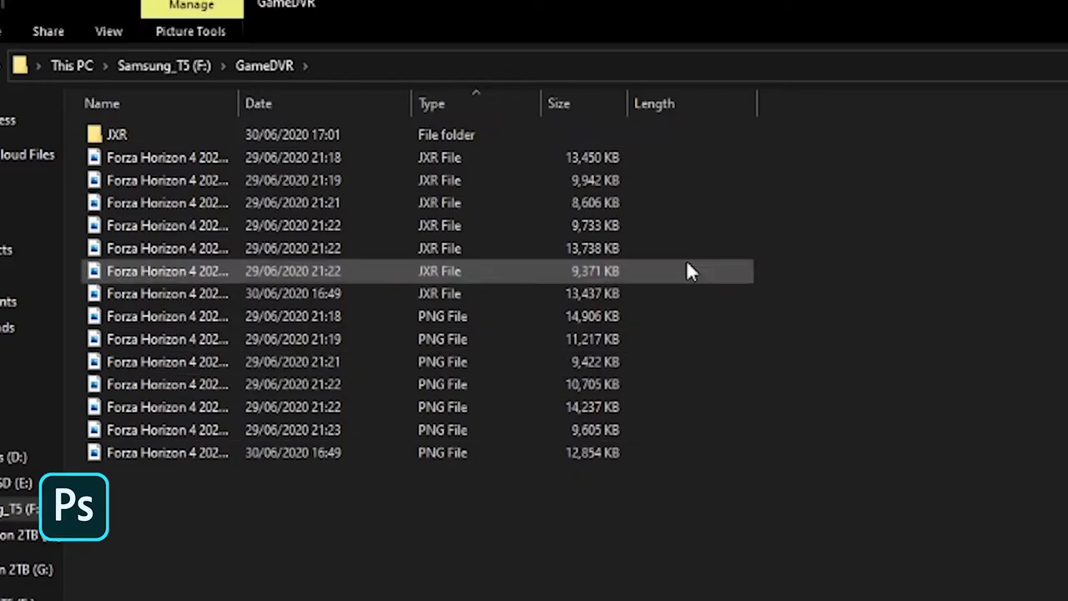
pyautogui.moveTo(774, 164); pyautogui.dragTo(404, 286)
pyautogui.moveTo(309, 172); pyautogui.dragTo(130, 133)
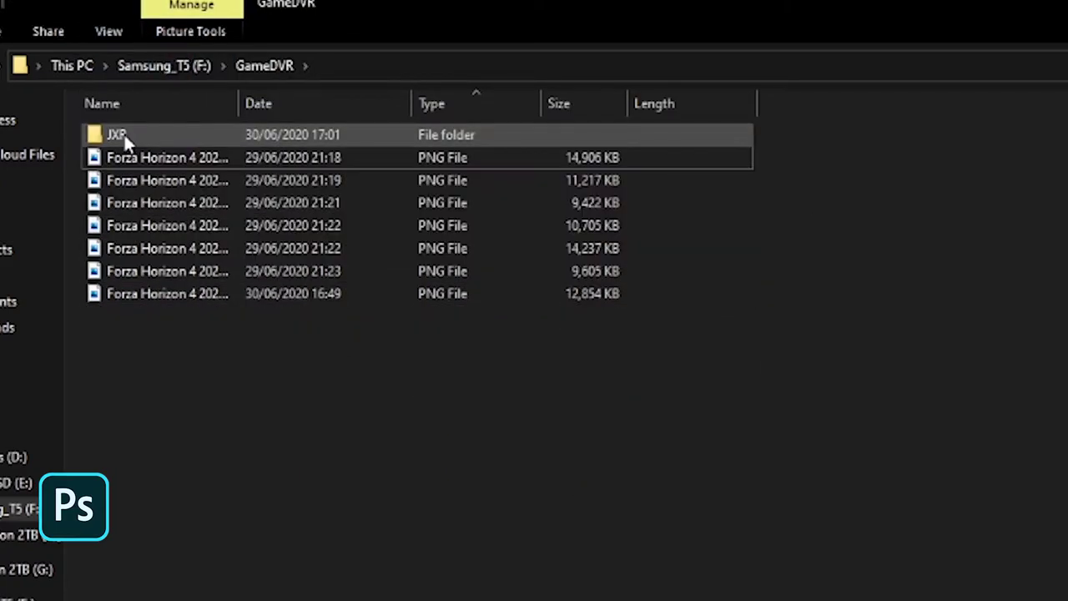
# - Create a subfolder named PSB inside the JXR folder
pyautogui.doubleClick(124, 133)
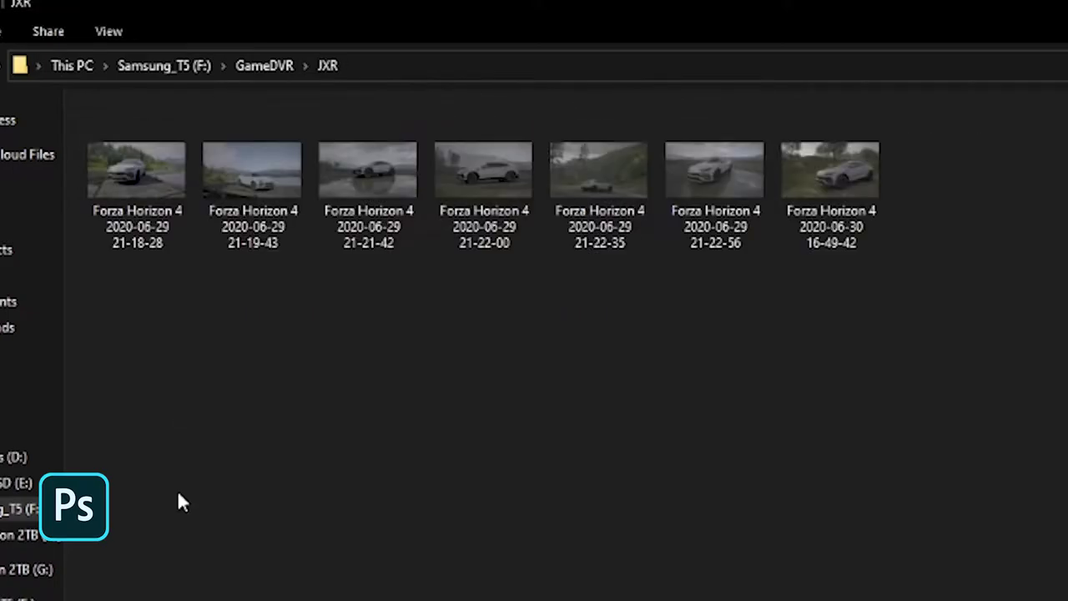
pyautogui.rightClick(184, 454)
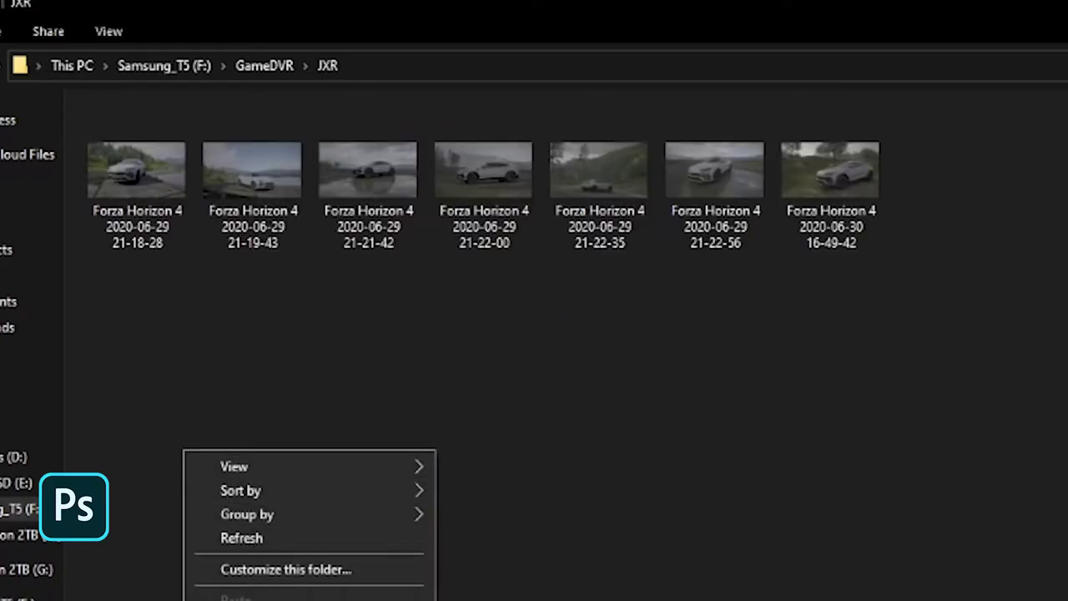
pyautogui.hotkey('ctrl', 'shift', 'n')
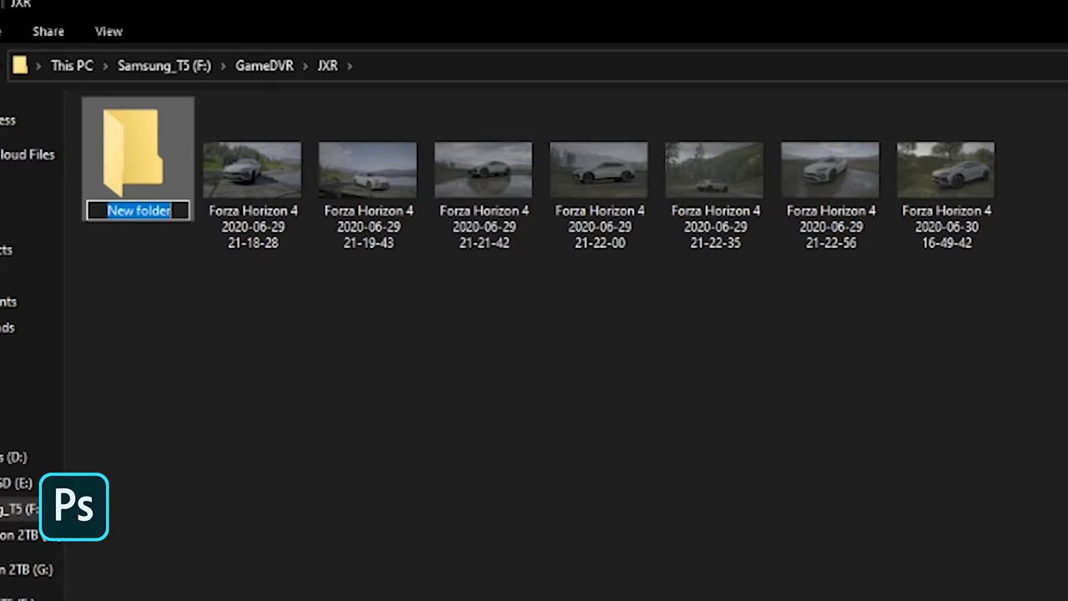
pyautogui.write('PSB')
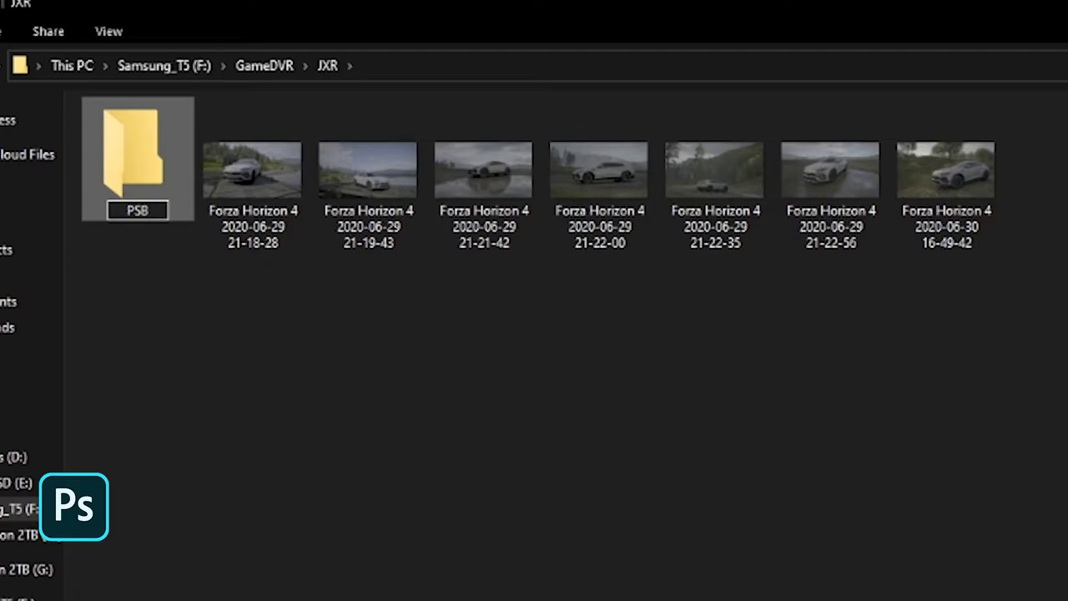
pyautogui.click(349, 430)
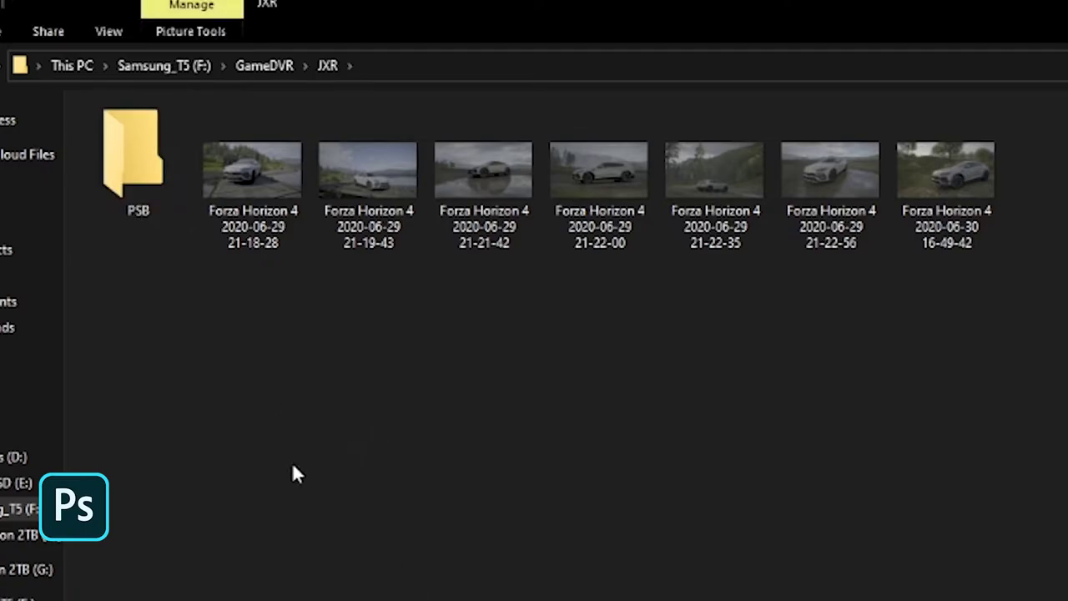
# - Switch to Photoshop and create a new action set named Test
pyautogui.click(189, 329)
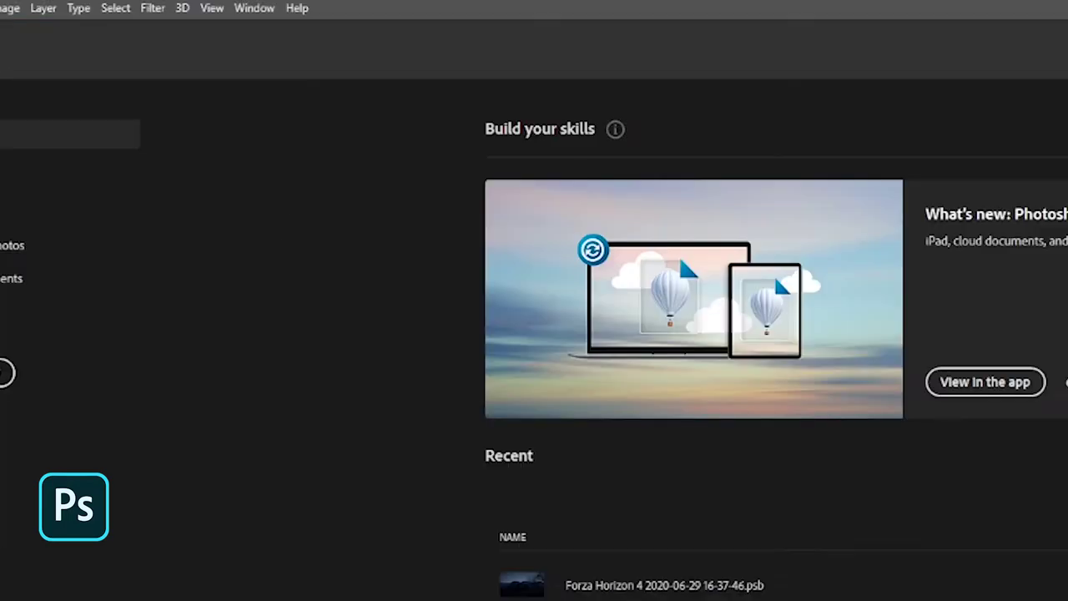
pyautogui.click(254, 10)
pyautogui.click(309, 135)
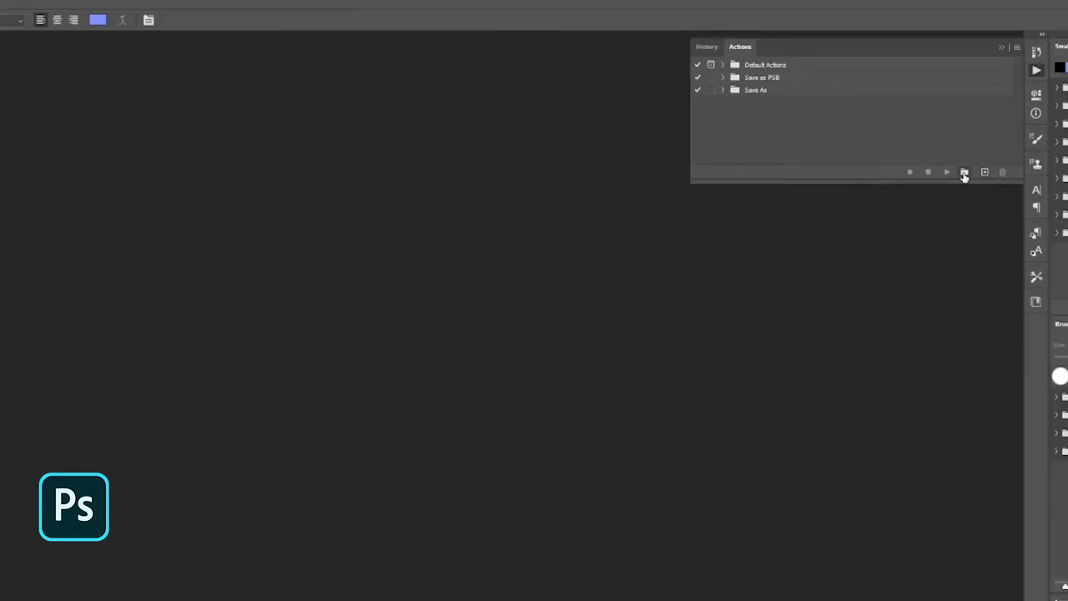
pyautogui.click(964, 173)
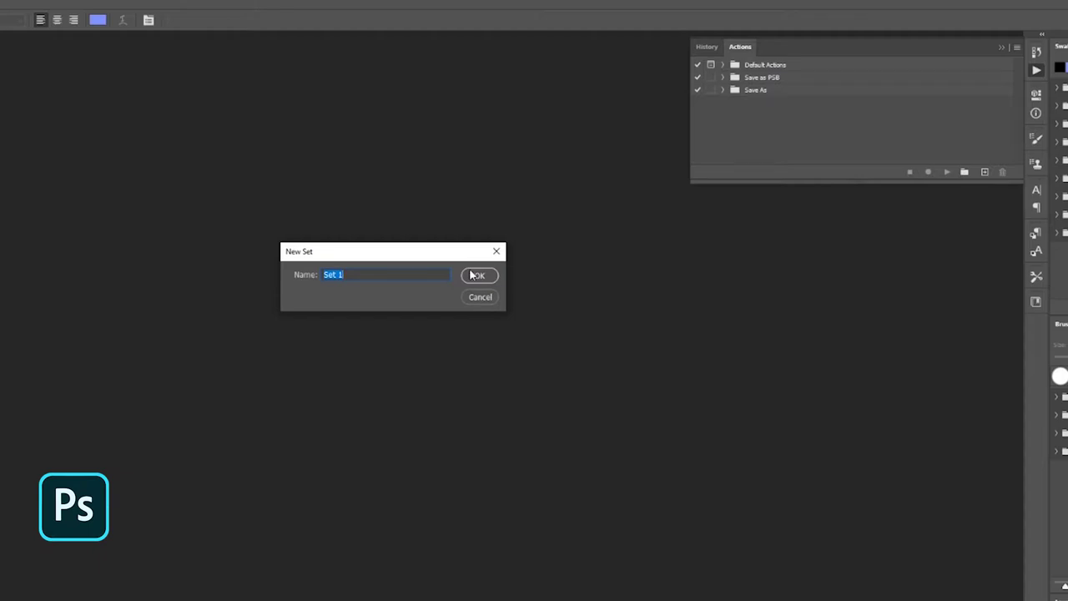
pyautogui.write('Test')
pyautogui.click(480, 276)
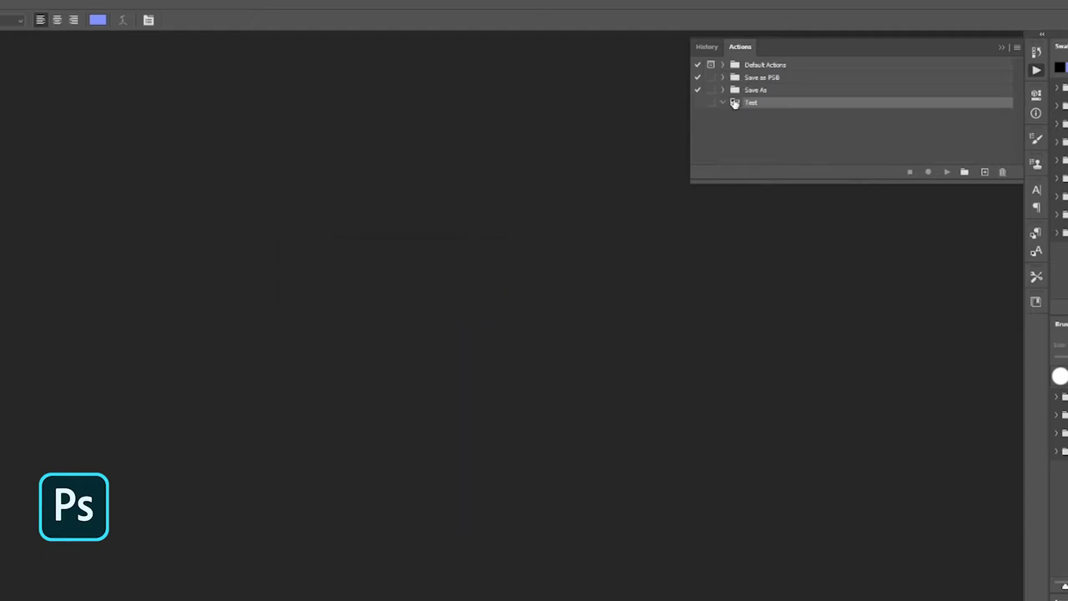
# - Start recording a new action named Test Save 1 in the Test set
pyautogui.click(984, 172)
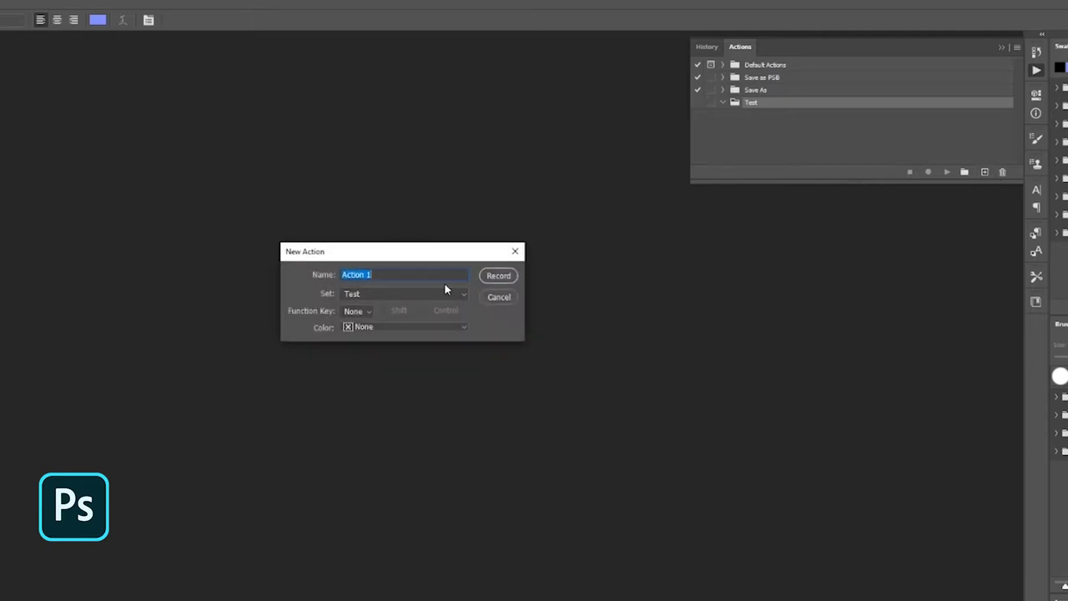
pyautogui.write('Test Save 1')
pyautogui.click(498, 276)
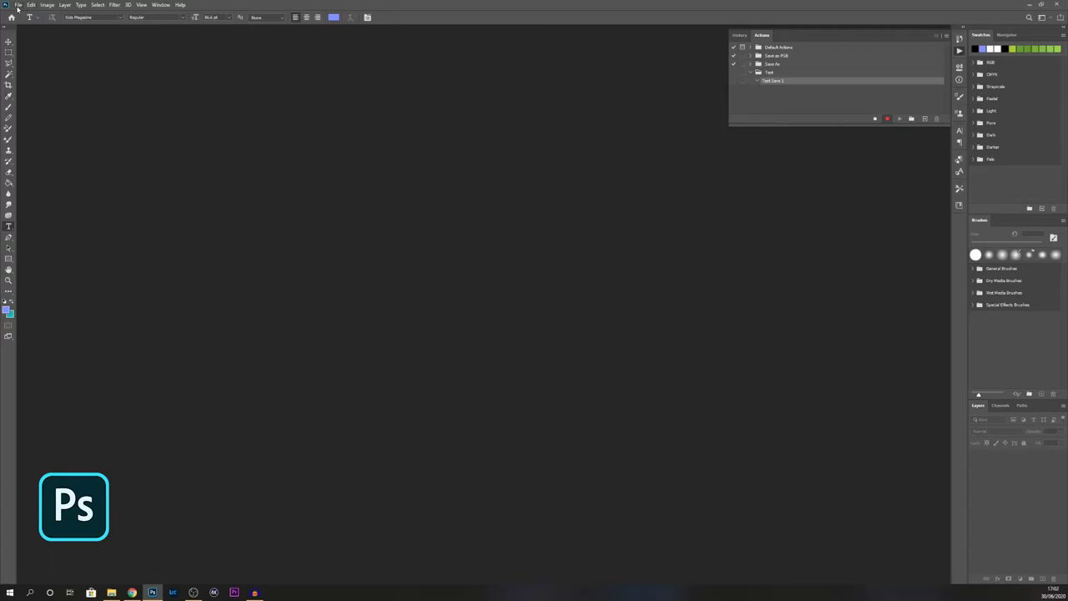
pyautogui.click(17, 6)
pyautogui.click(28, 22)
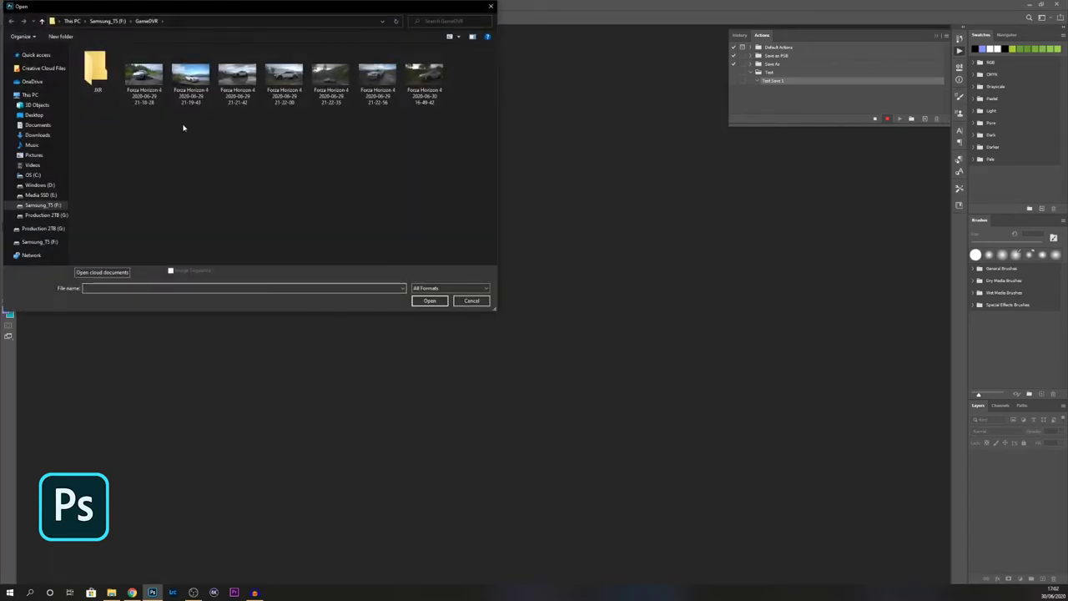
pyautogui.doubleClick(96, 70)
pyautogui.doubleClick(146, 82)
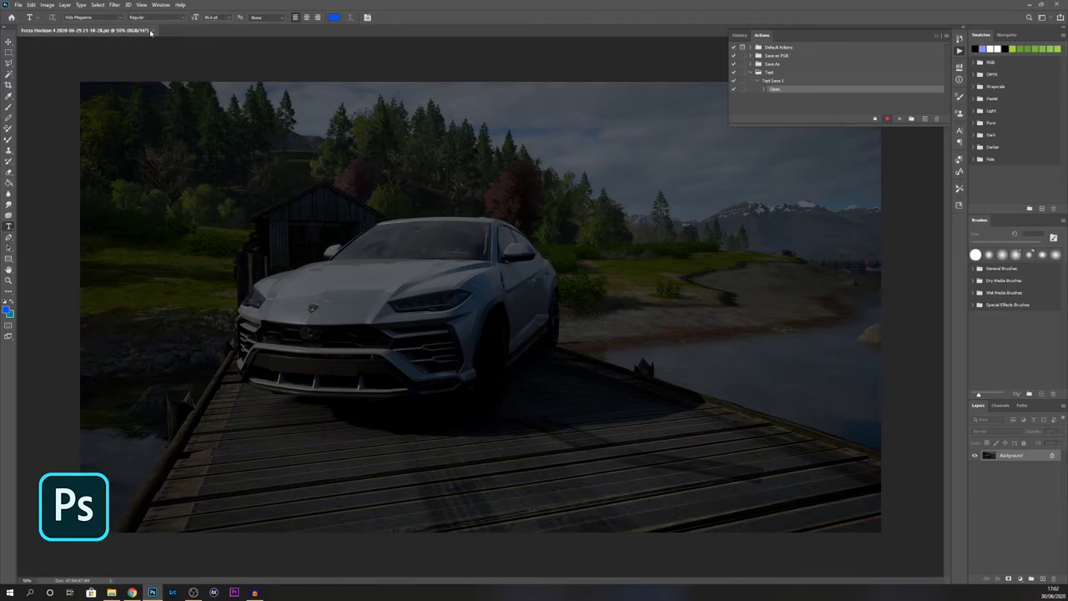
# - Save the image into the PSB folder in Large Document Format (*.PSB), keeping its file name
pyautogui.click(18, 6)
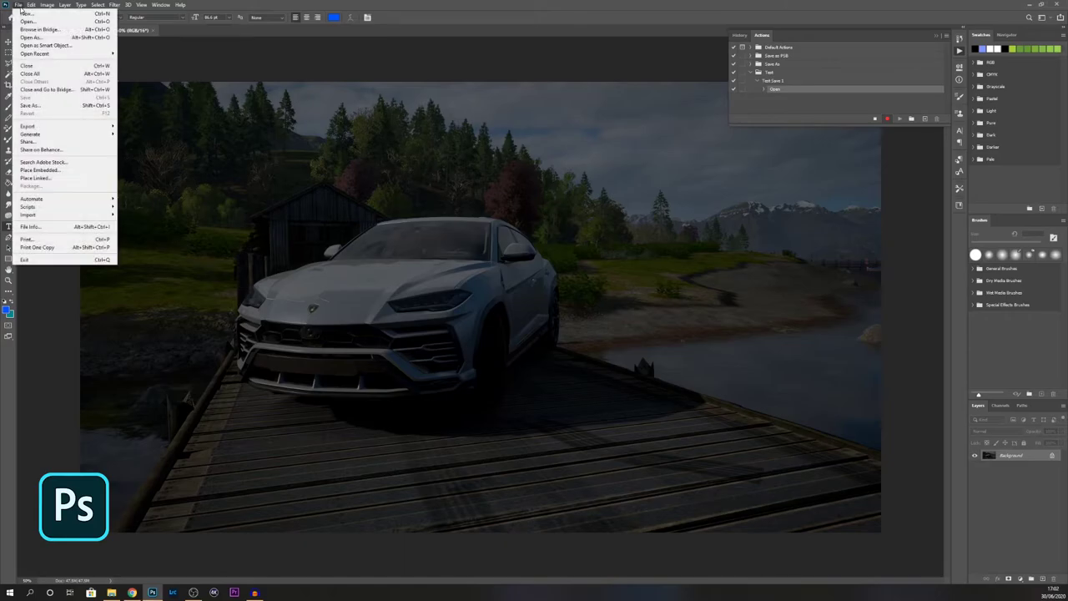
pyautogui.click(40, 106)
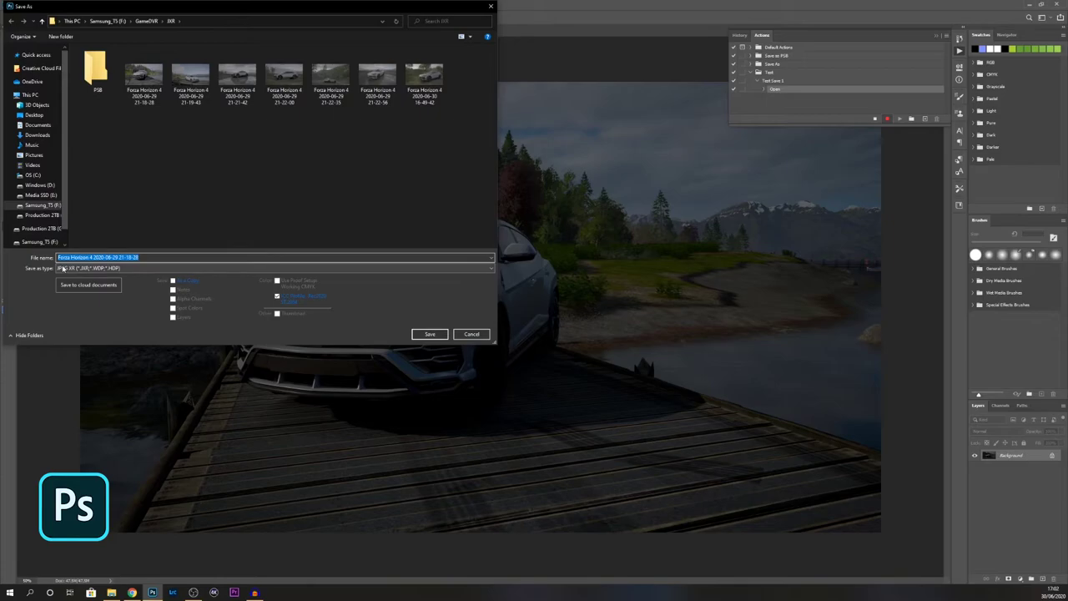
pyautogui.doubleClick(95, 68)
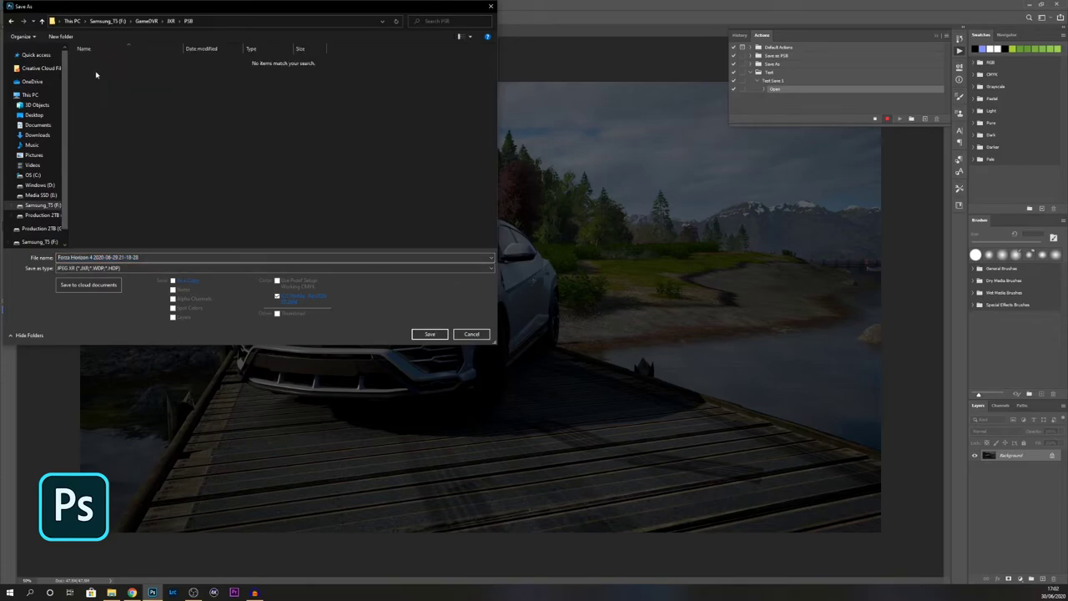
pyautogui.click(123, 271)
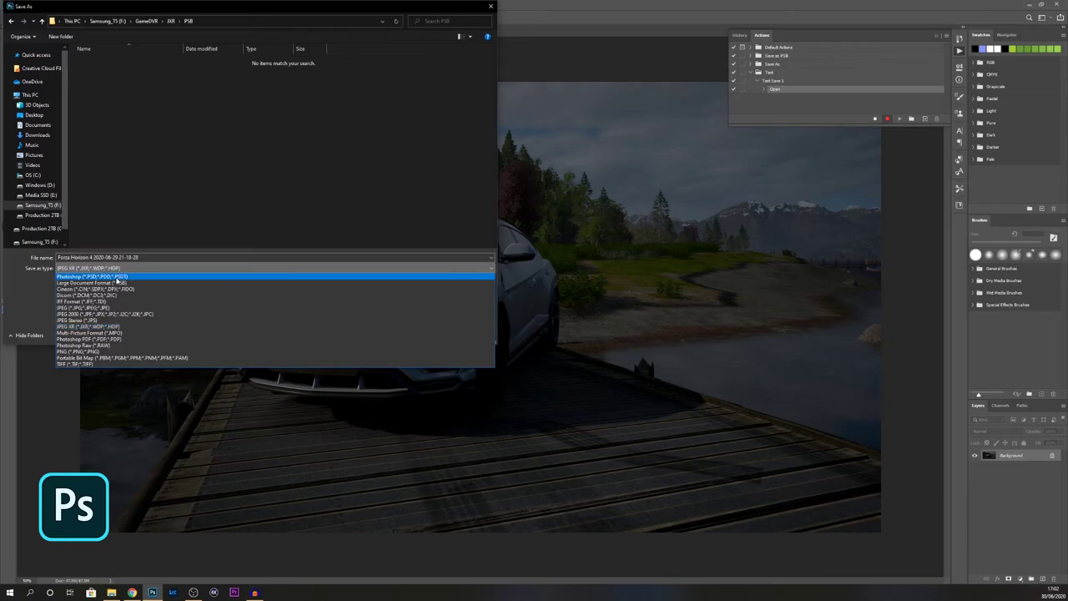
pyautogui.click(114, 284)
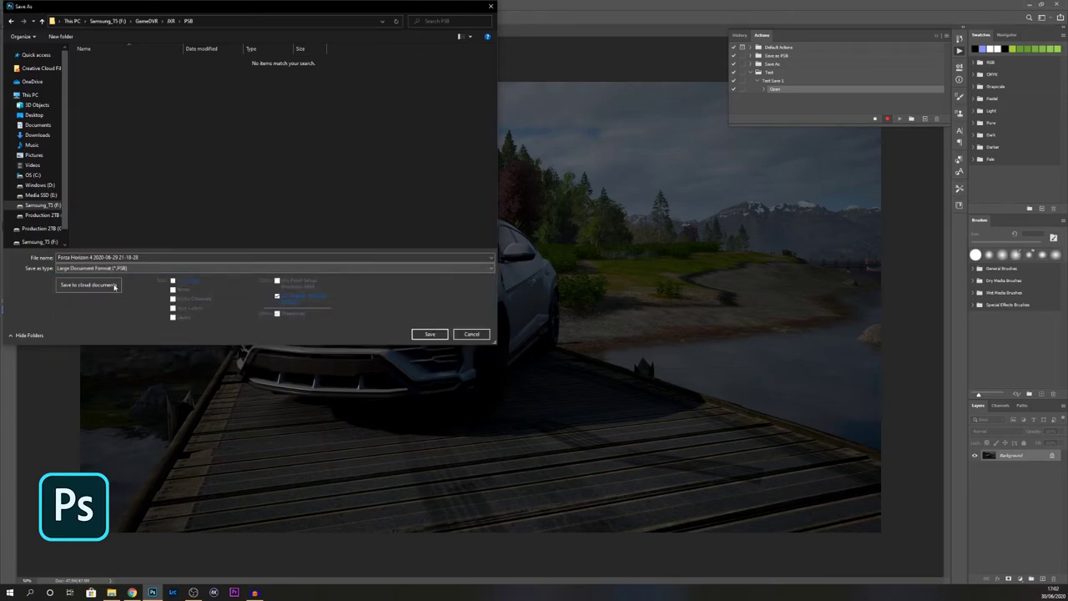
pyautogui.click(429, 334)
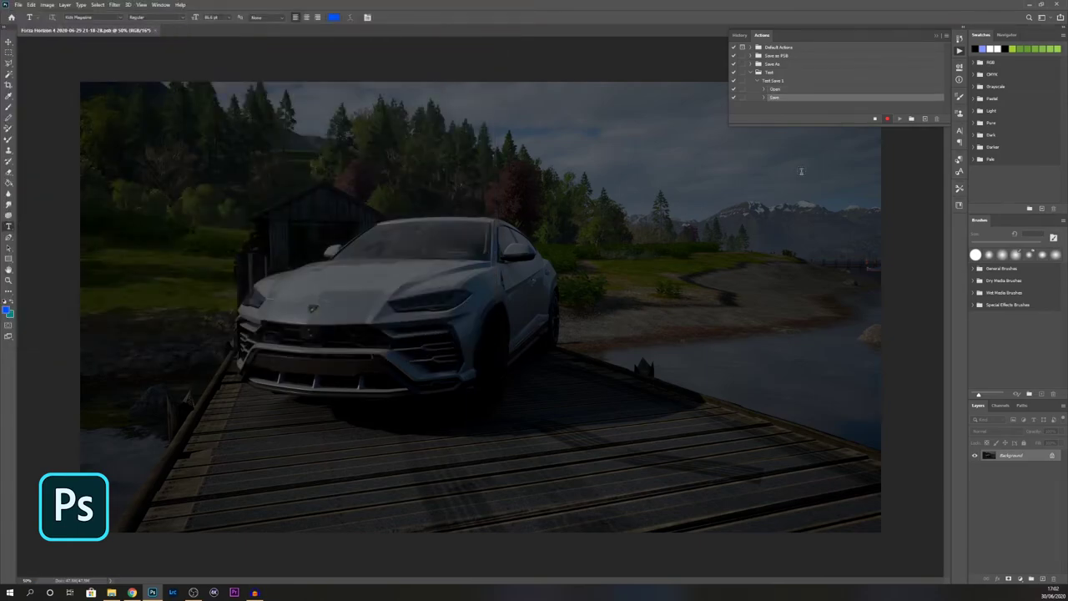
# - Close the saved image and stop recording the Test Save 1 action
pyautogui.click(155, 31)
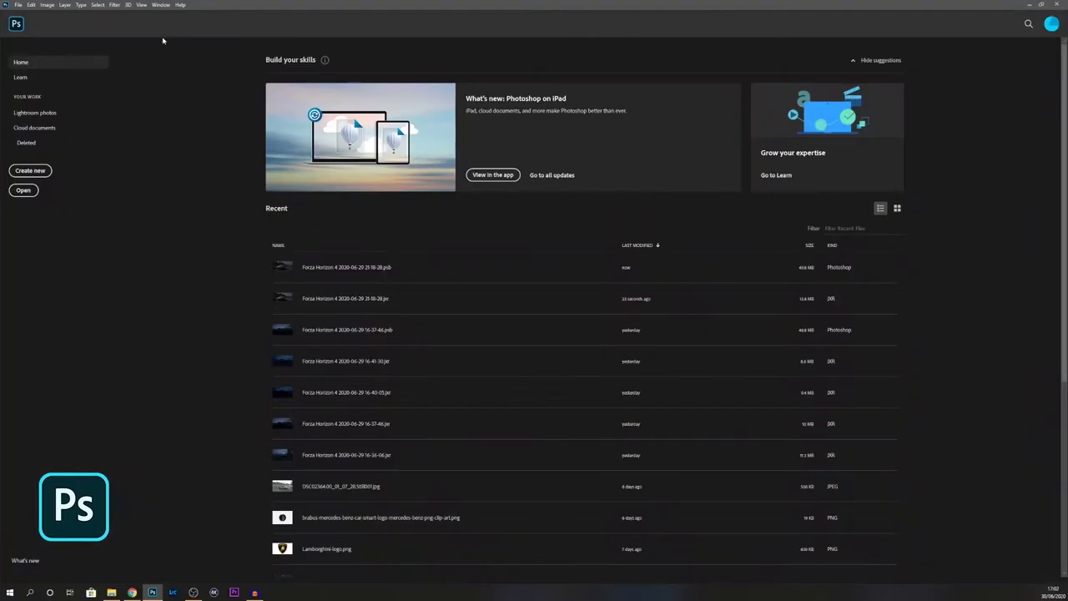
pyautogui.click(160, 5)
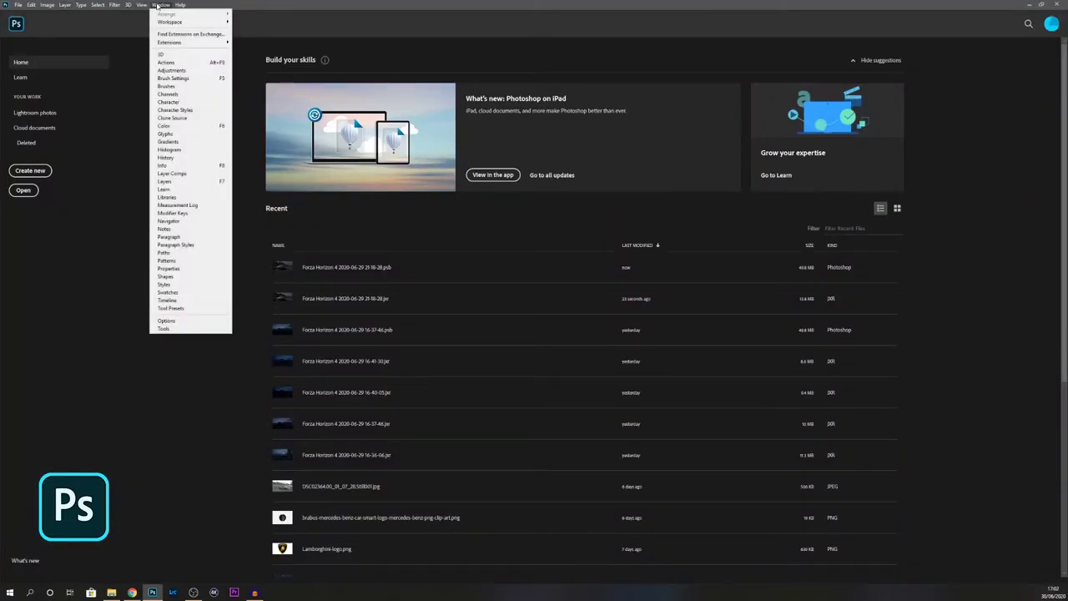
pyautogui.click(166, 62)
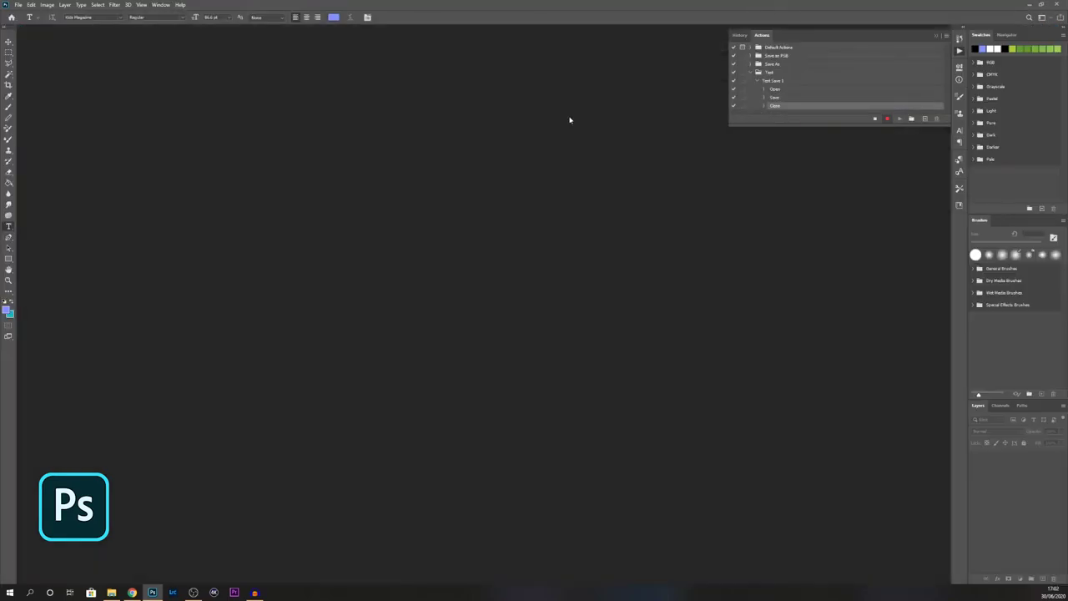
pyautogui.click(875, 120)
# - Delete the Open command from the Test Save 1 action, keeping its Save and Close commands
pyautogui.click(743, 89)
pyautogui.click(742, 89)
pyautogui.click(783, 89)
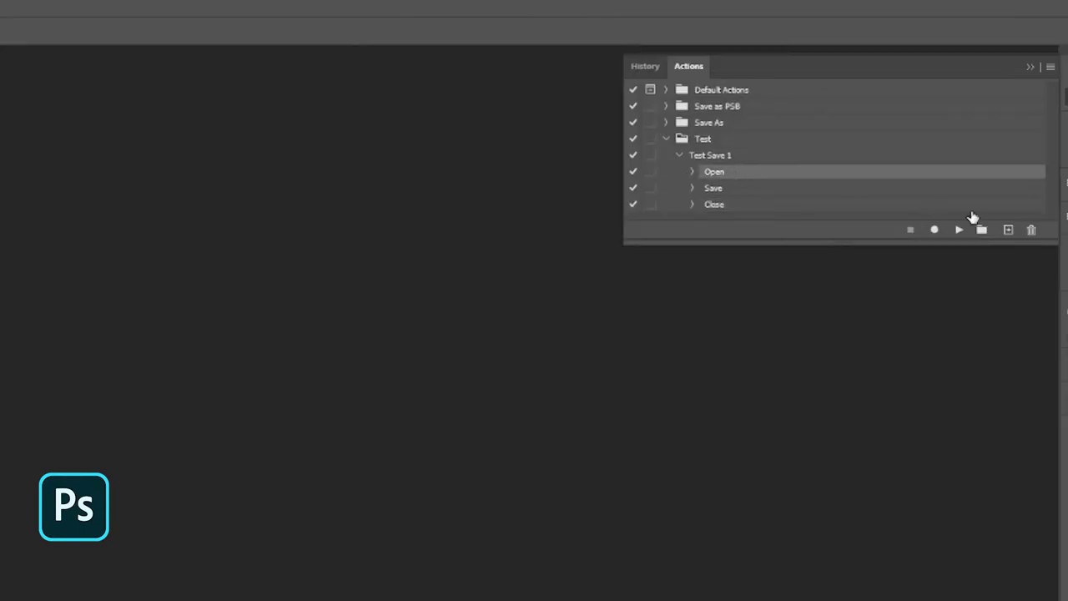
pyautogui.click(1031, 230)
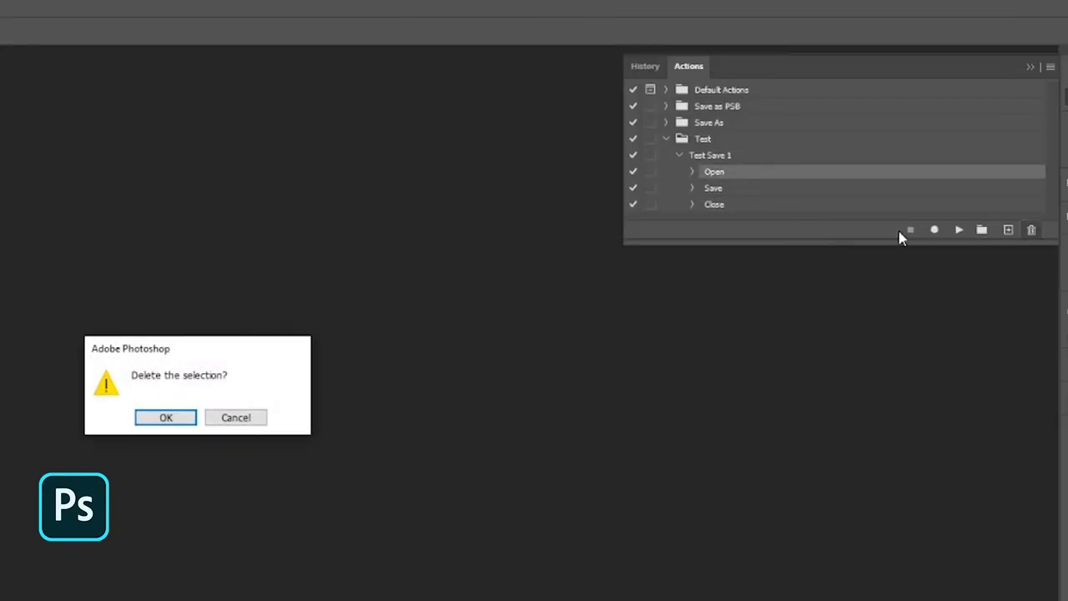
pyautogui.click(180, 420)
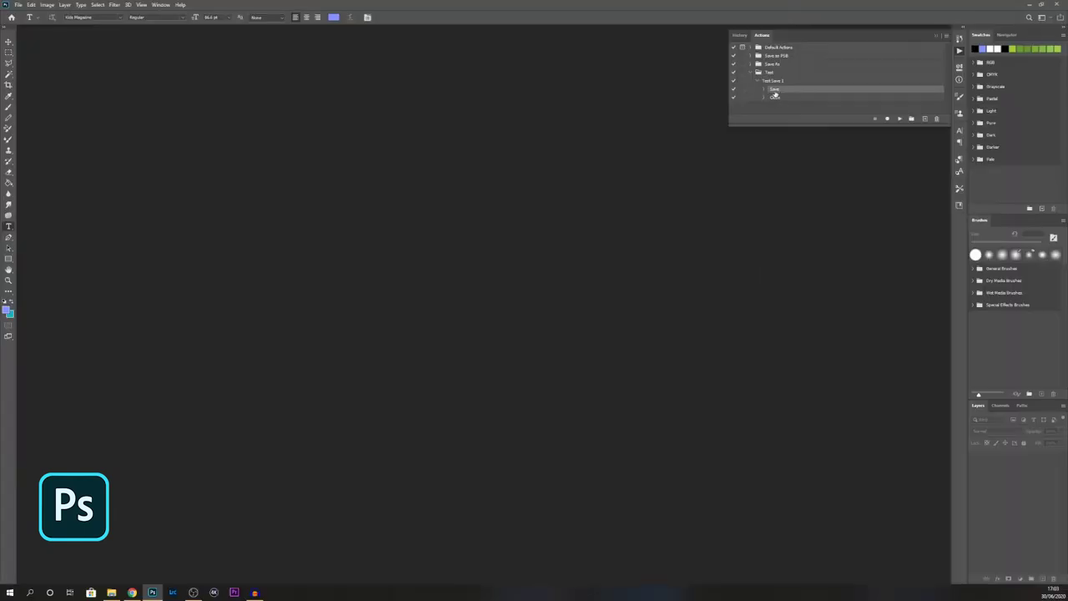
pyautogui.click(111, 593)
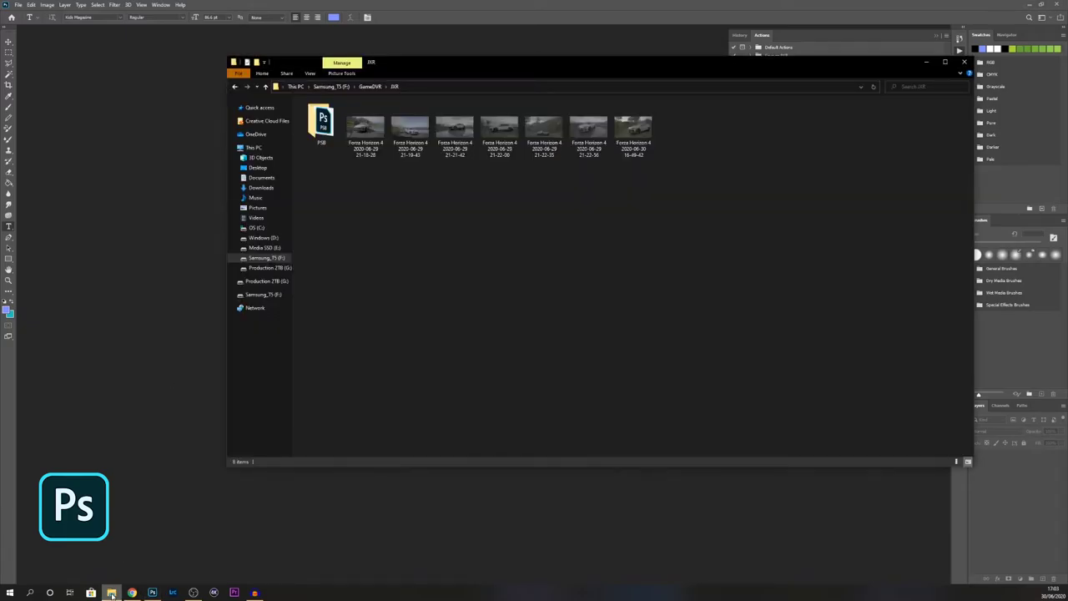
pyautogui.doubleClick(326, 134)
pyautogui.click(322, 130)
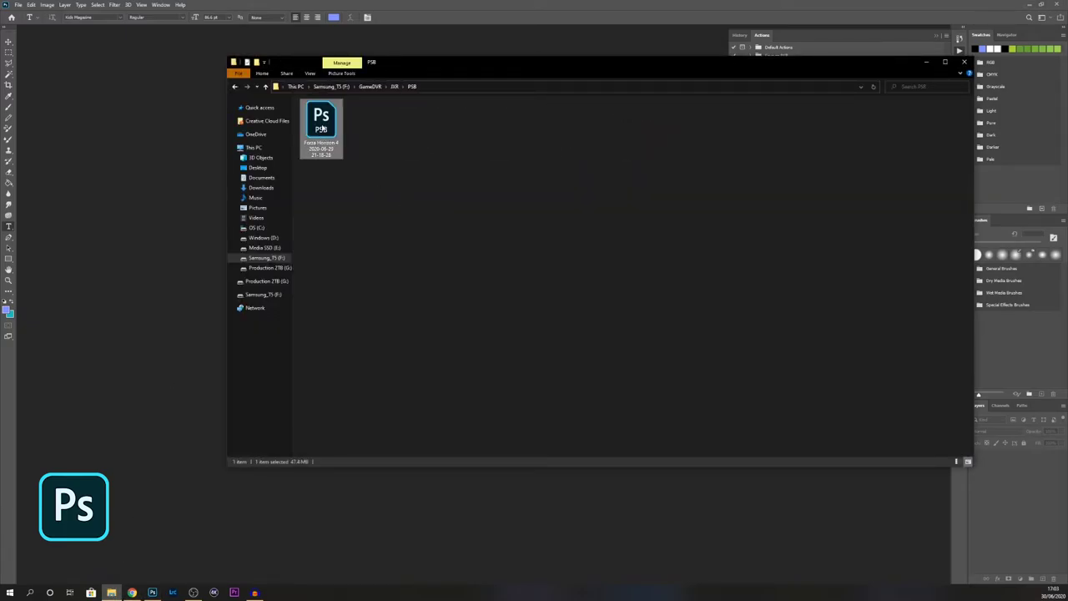
pyautogui.press('Delete')
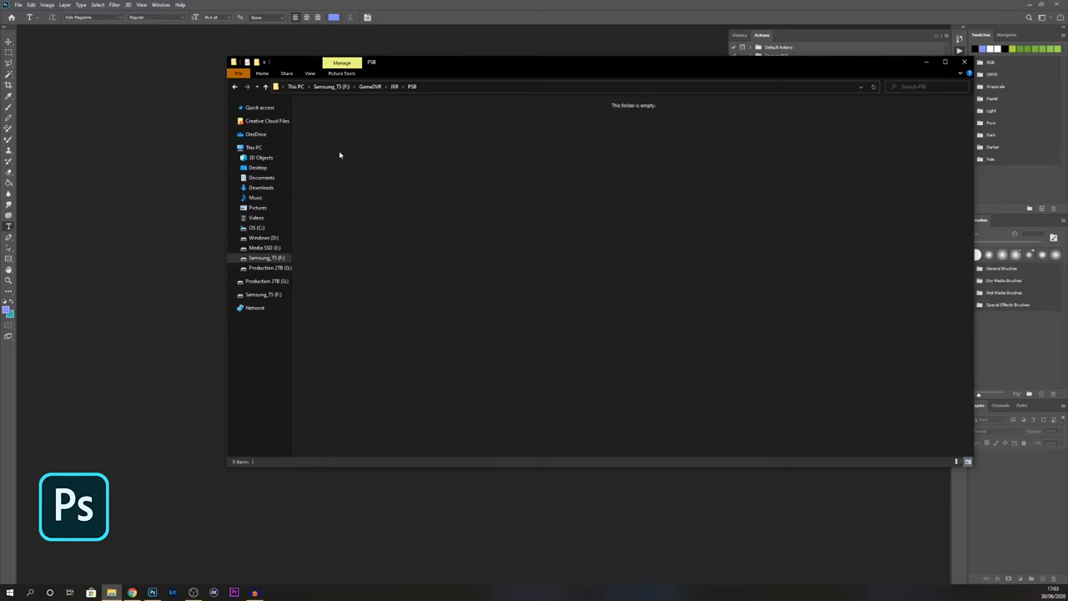
pyautogui.click(348, 524)
pyautogui.hotkey('ctrl', 'o')
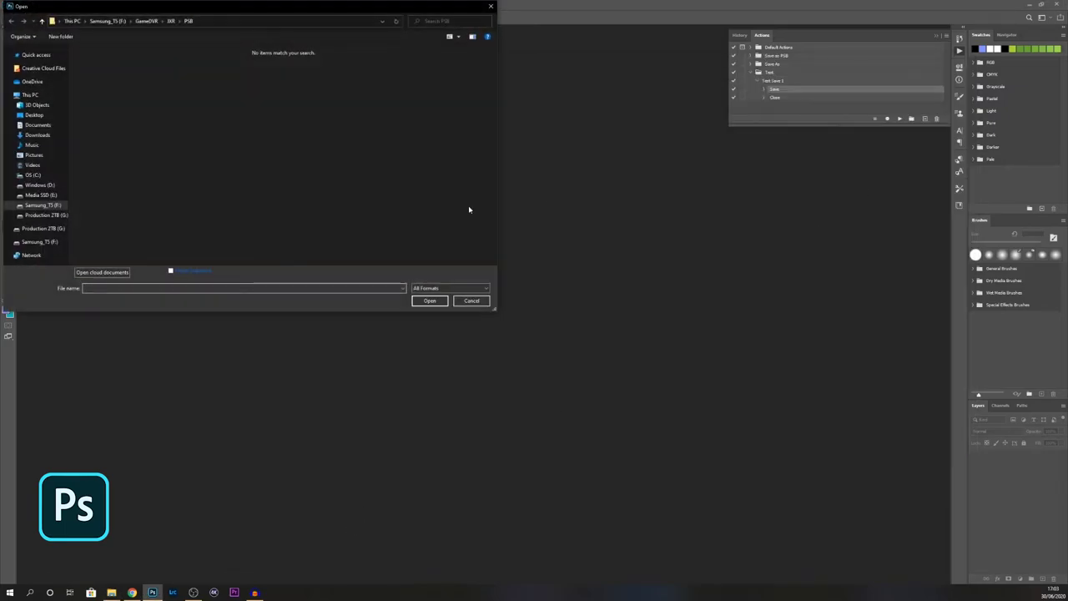
pyautogui.press('Escape')
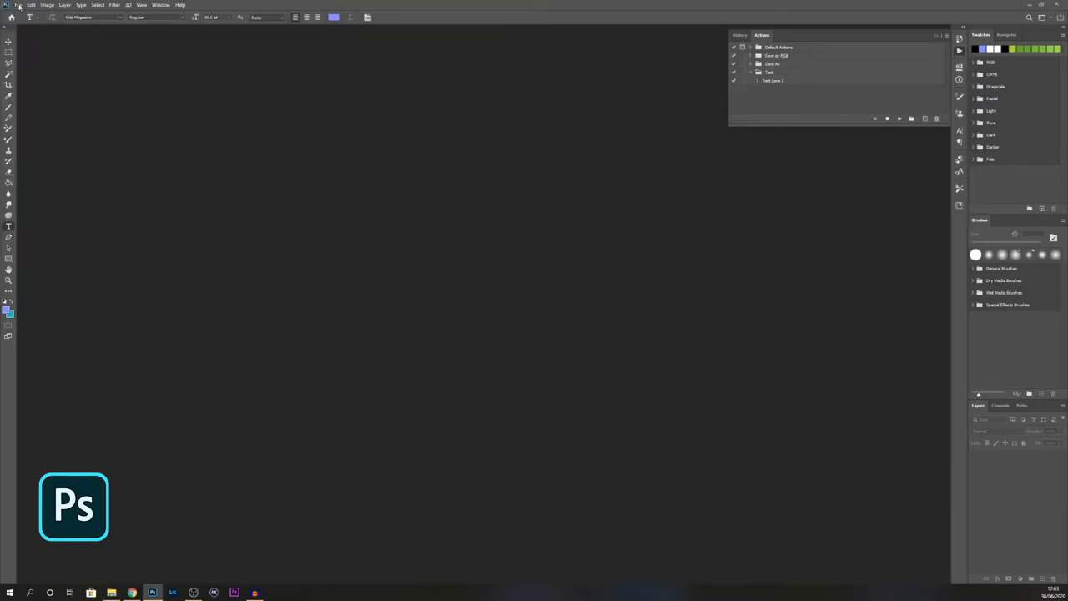
# - Start a Batch run of the Test Save 1 action from the Test set, with the GameDVR\JXR folder as source
pyautogui.click(18, 5)
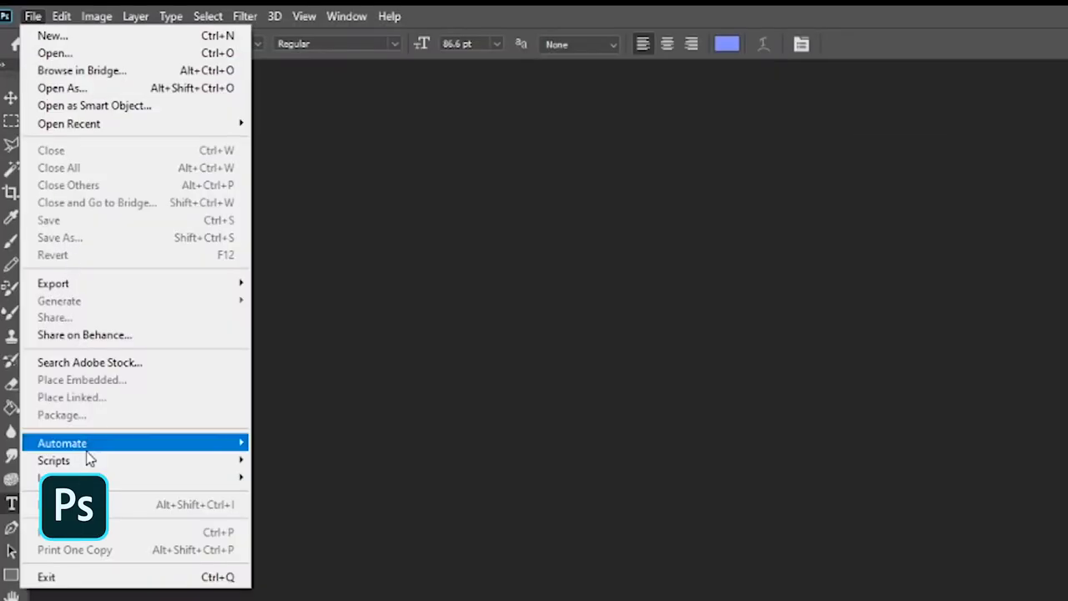
pyautogui.moveTo(49, 203)
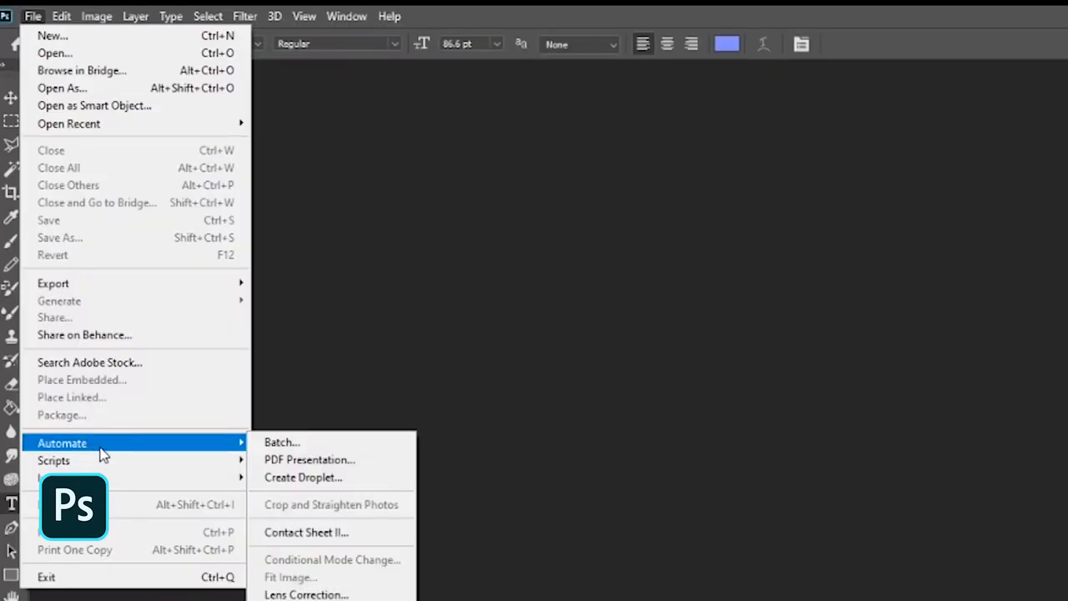
pyautogui.click(320, 444)
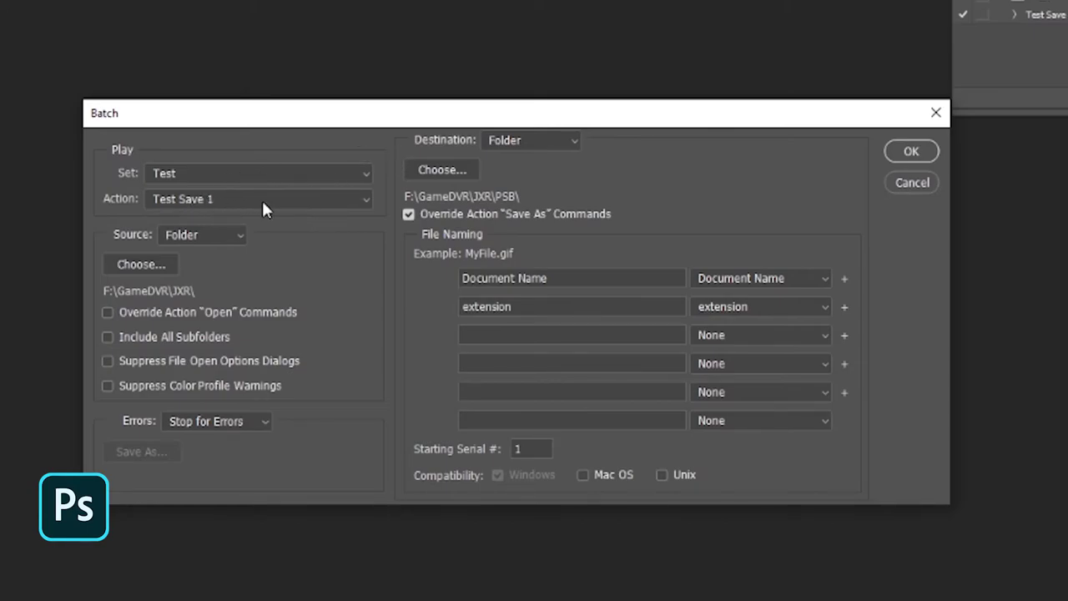
pyautogui.click(152, 263)
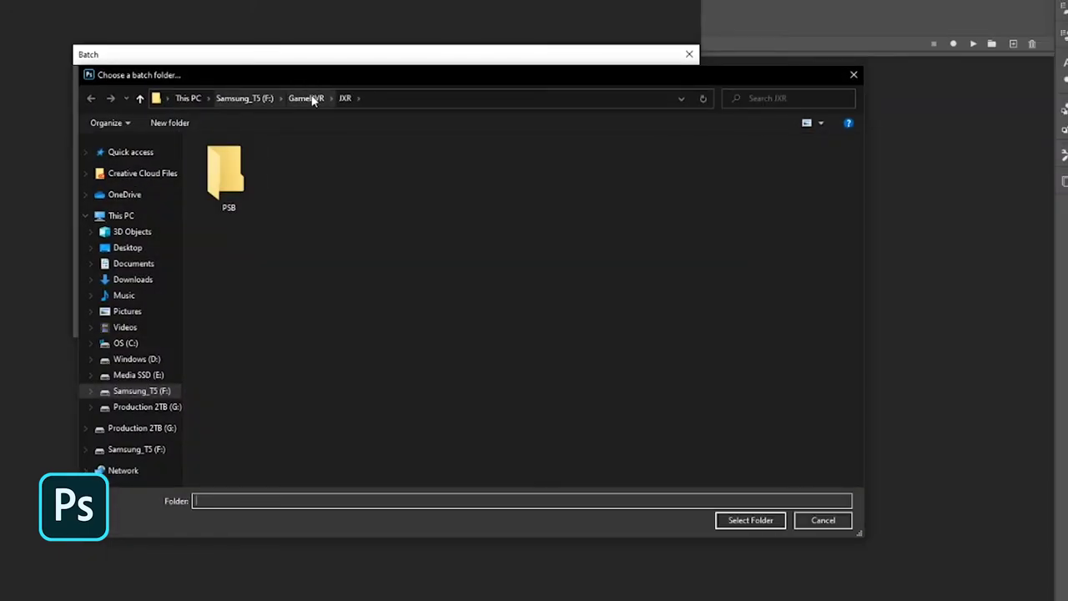
pyautogui.click(312, 99)
pyautogui.click(229, 176)
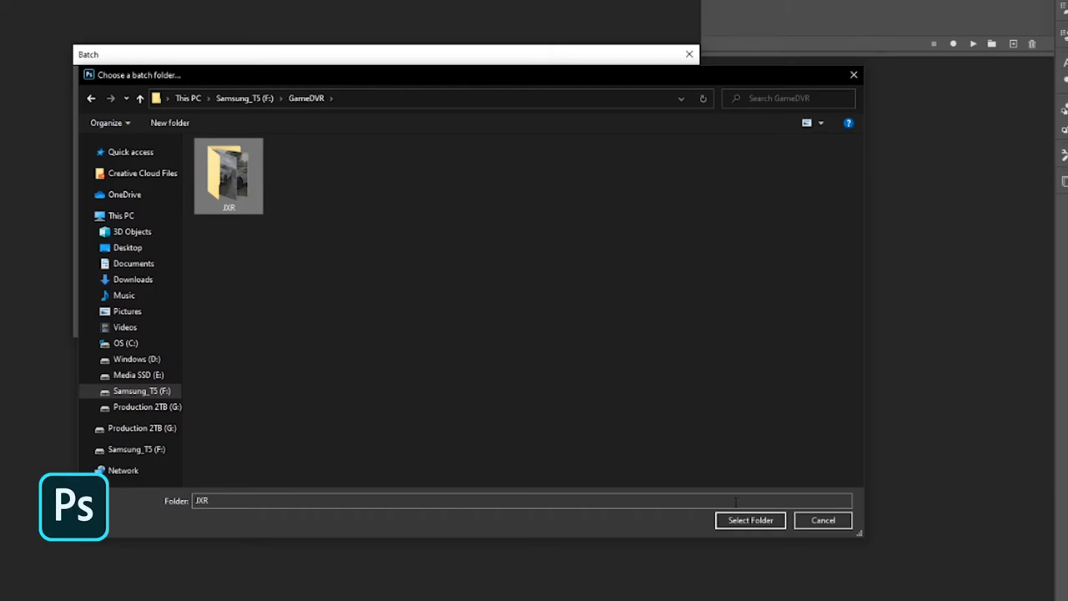
pyautogui.click(757, 521)
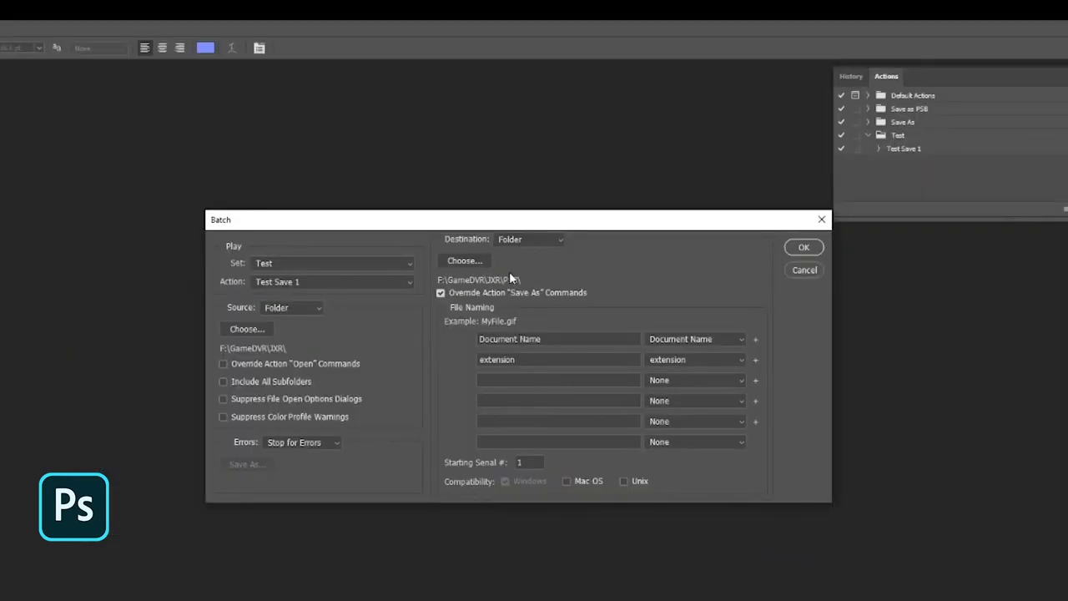
# - Set the batch destination to the PSB folder inside JXR and run the batch
pyautogui.click(473, 260)
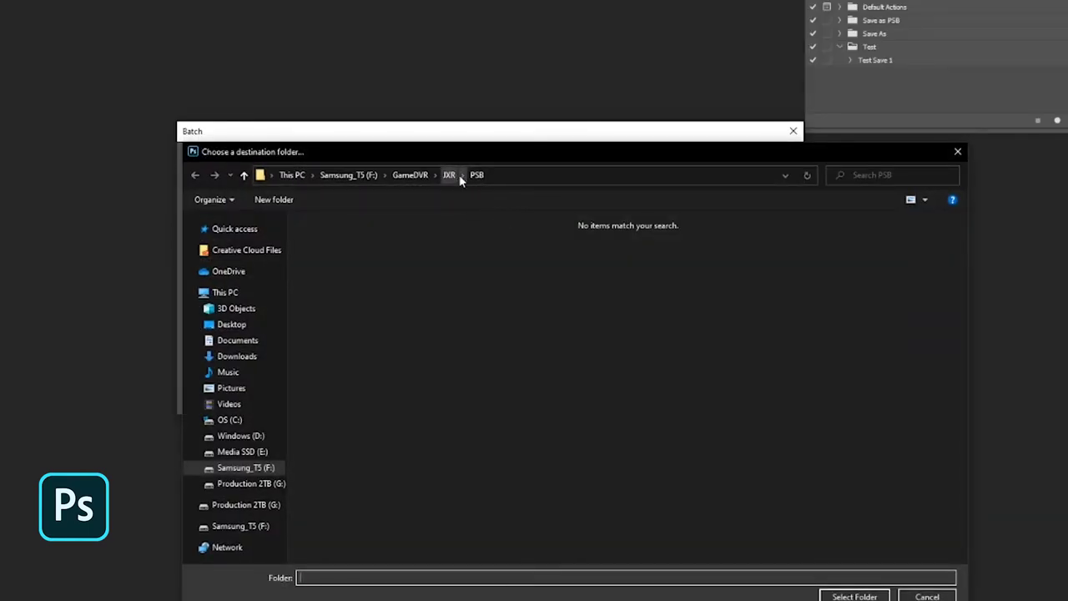
pyautogui.click(450, 174)
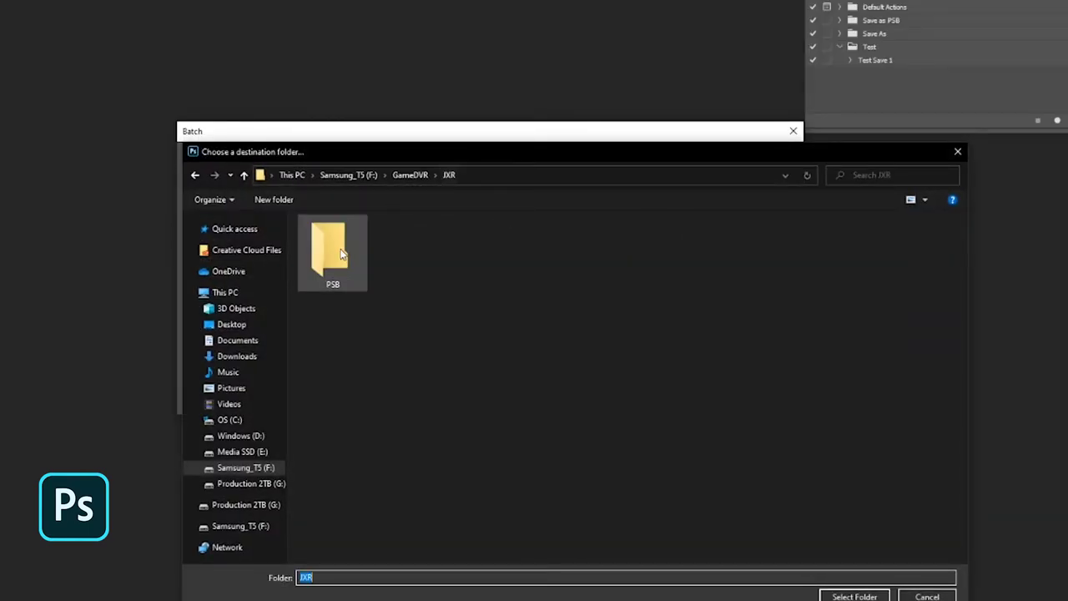
pyautogui.click(333, 250)
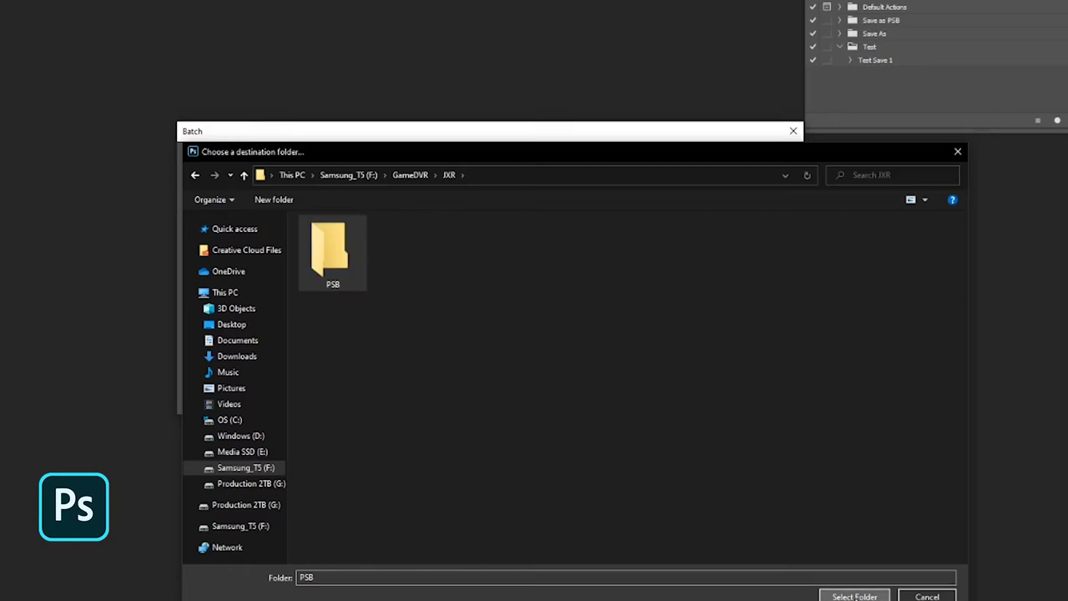
pyautogui.click(854, 596)
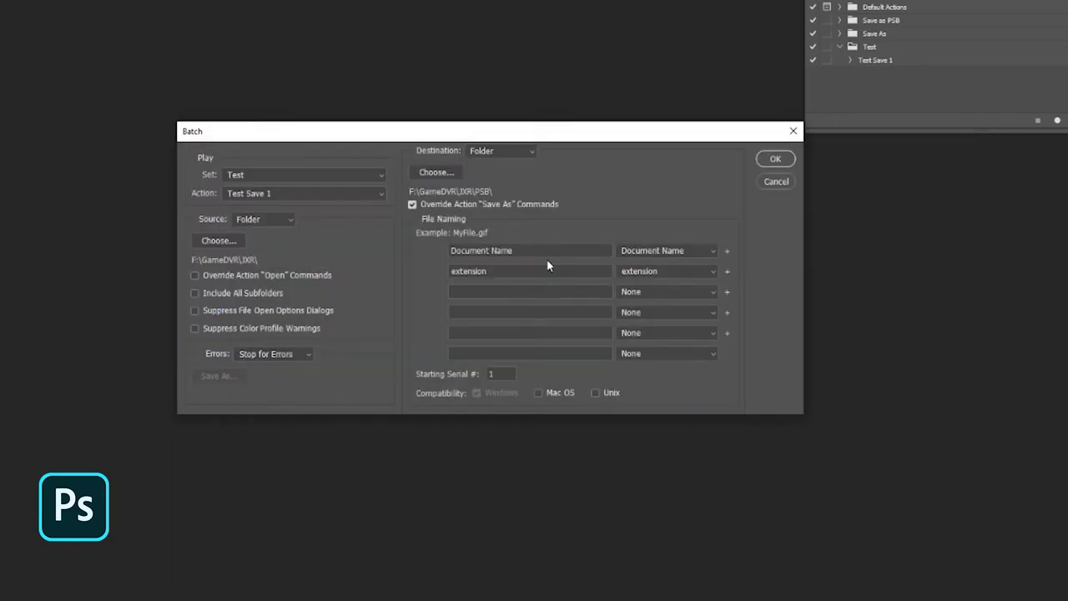
pyautogui.click(412, 206)
pyautogui.click(507, 280)
pyautogui.click(776, 159)
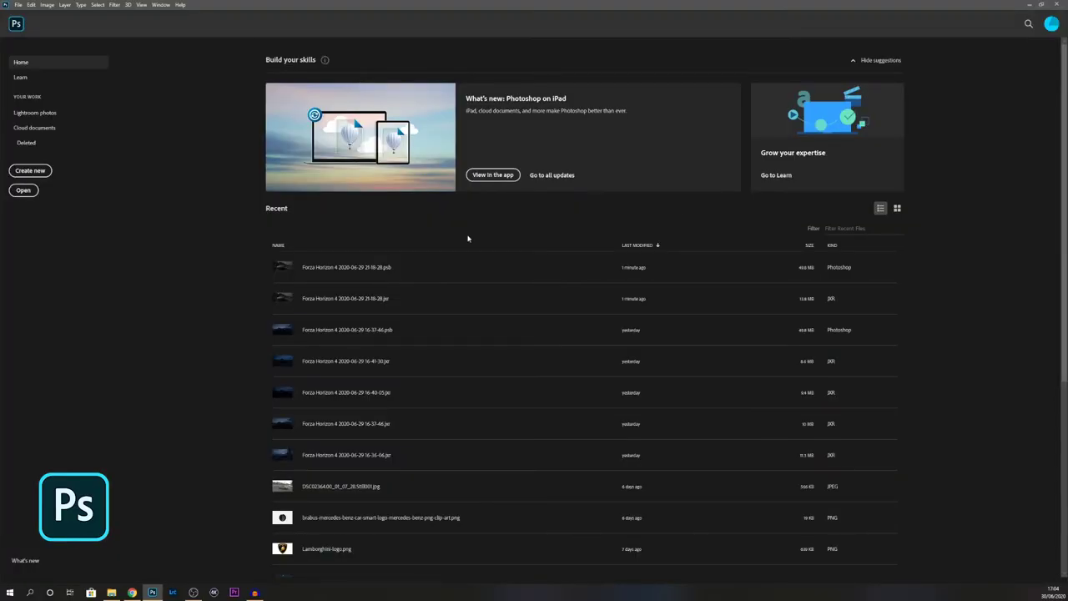
# - Switch to Lightroom Classic and import all PSB files from the PSB folder, using the Add option
pyautogui.click(112, 592)
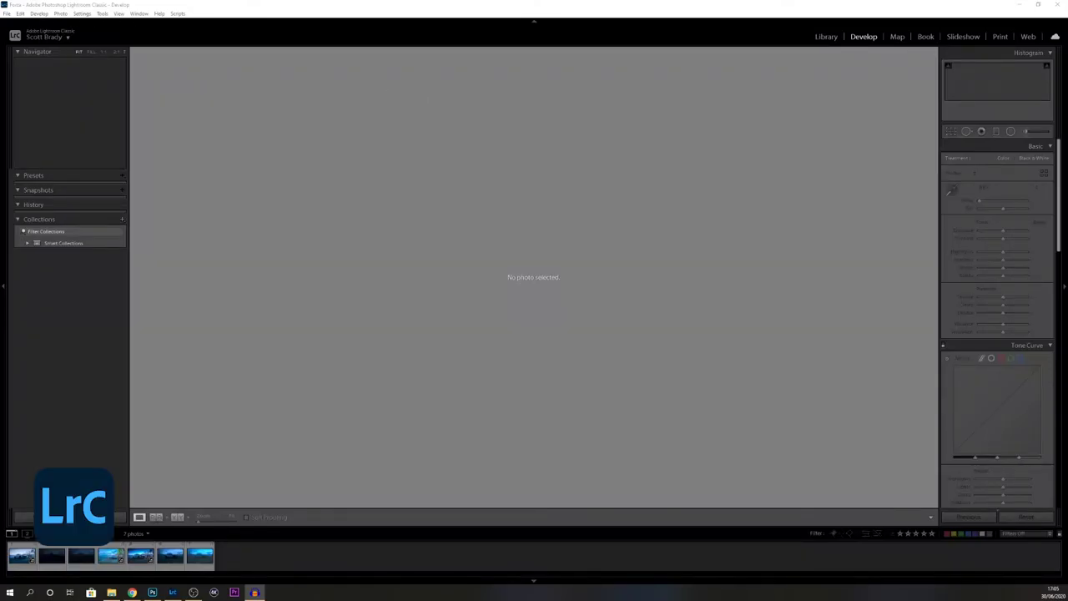
pyautogui.click(7, 14)
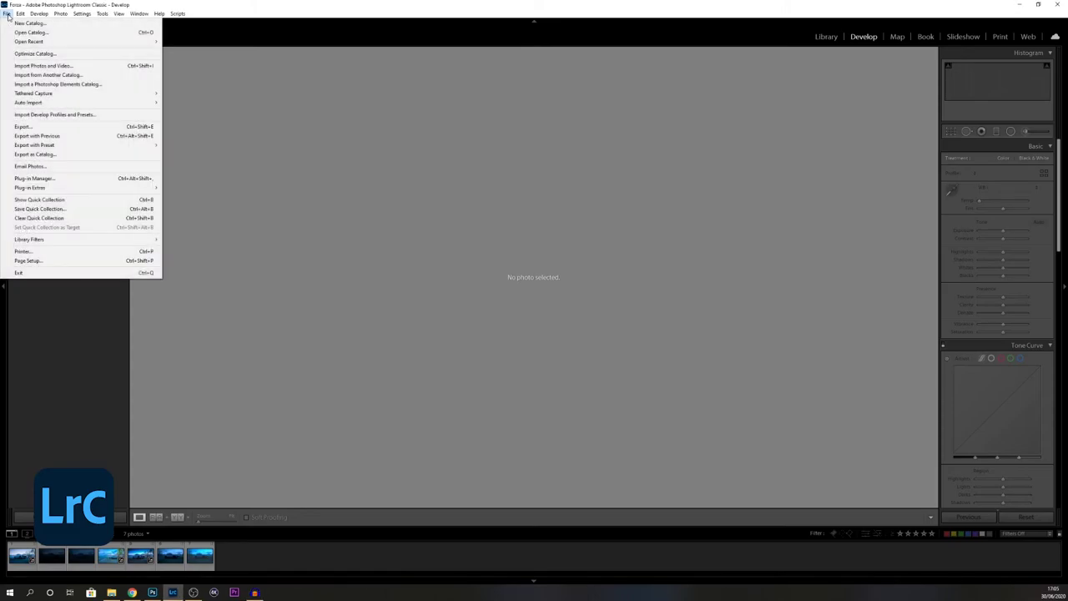
pyautogui.click(48, 66)
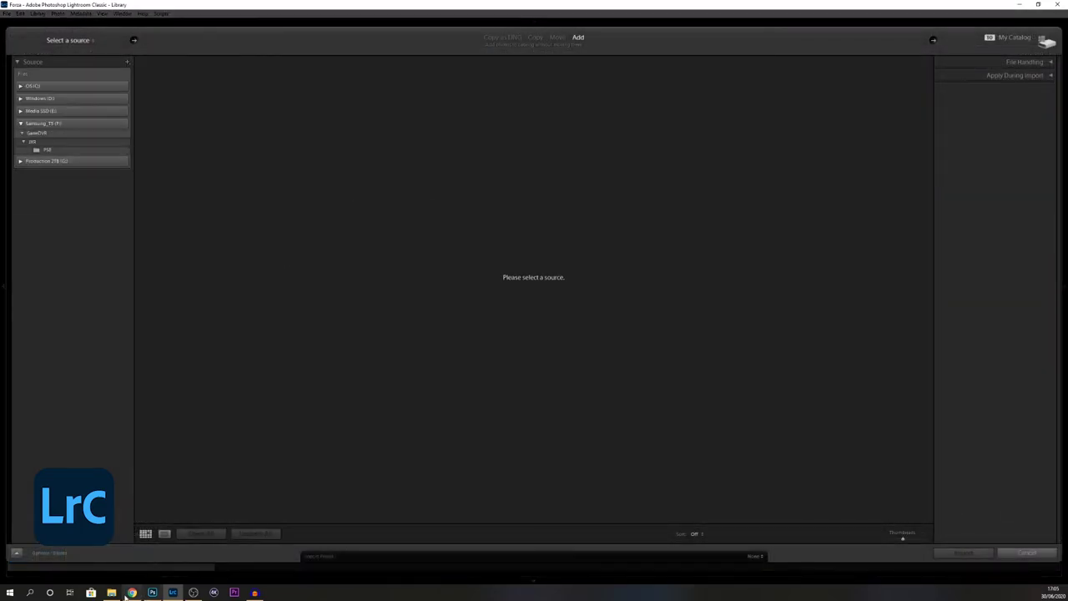
pyautogui.click(115, 594)
pyautogui.moveTo(334, 168); pyautogui.dragTo(178, 269)
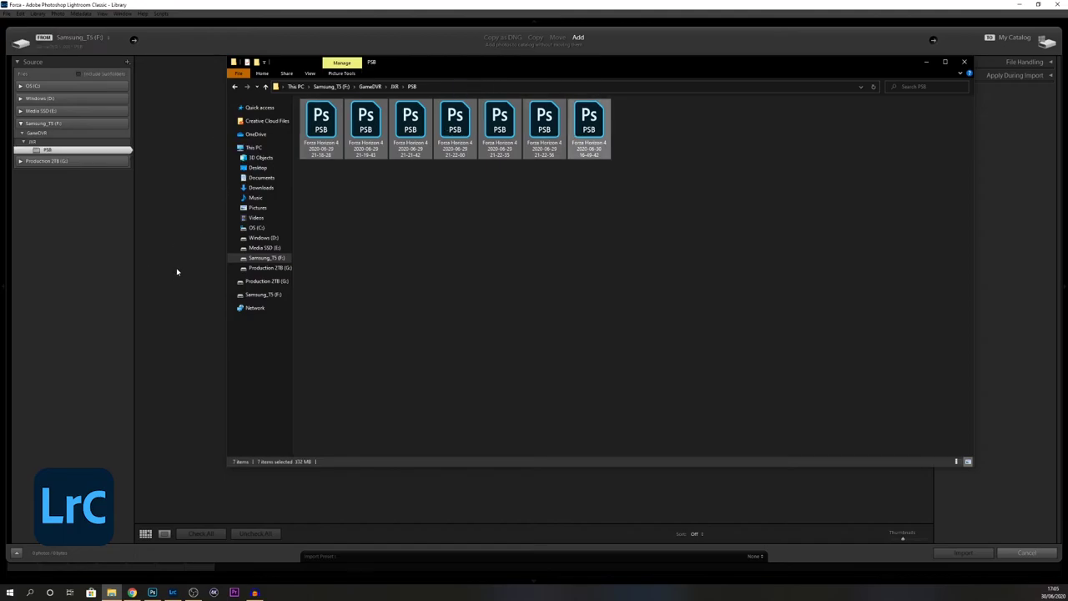
pyautogui.click(179, 267)
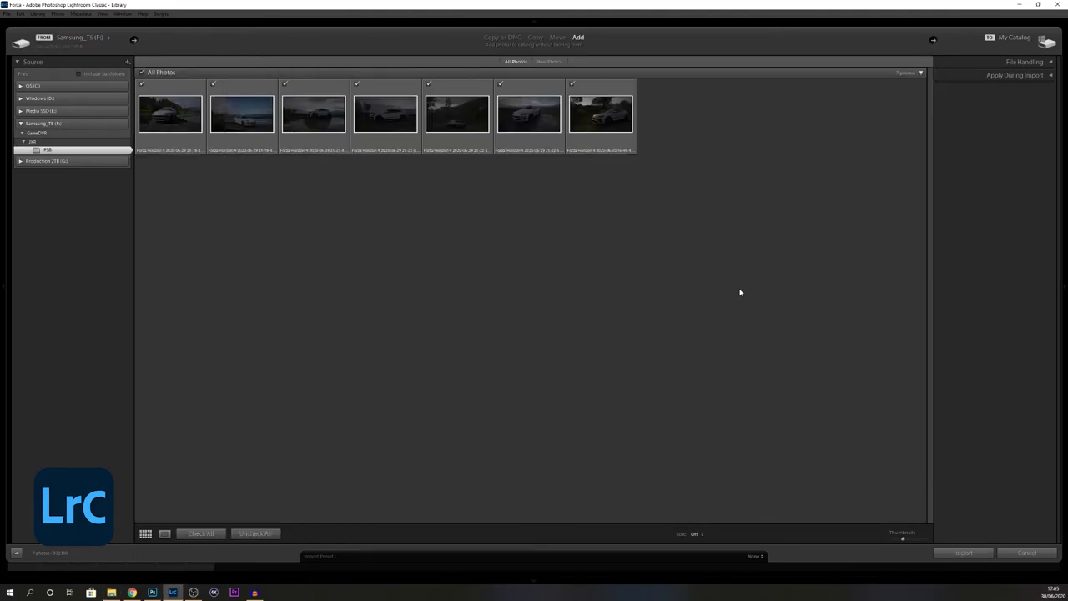
pyautogui.click(963, 553)
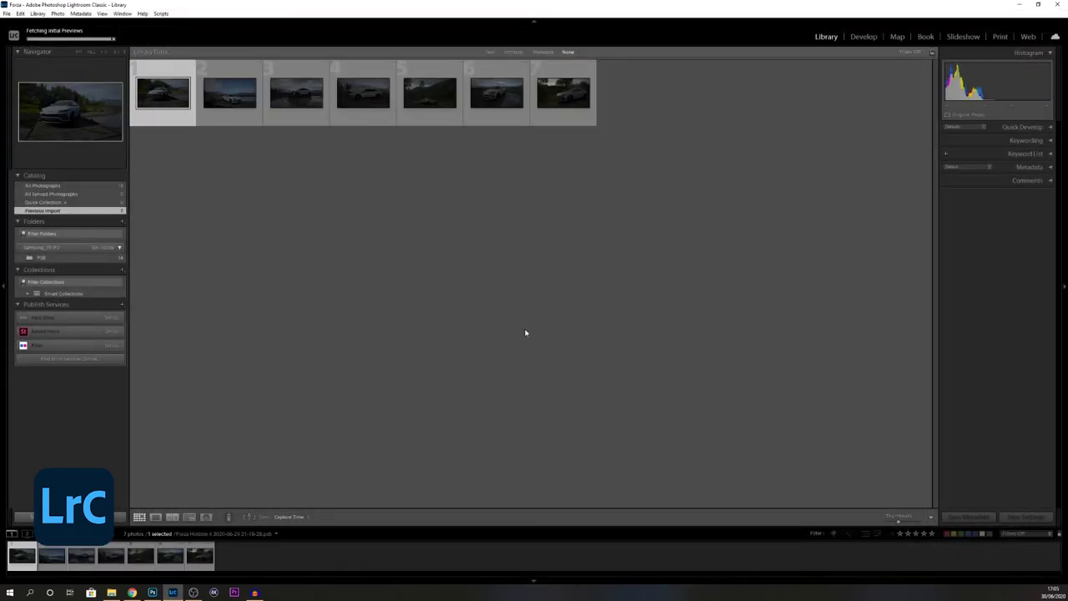
pyautogui.click(559, 105)
pyautogui.click(867, 38)
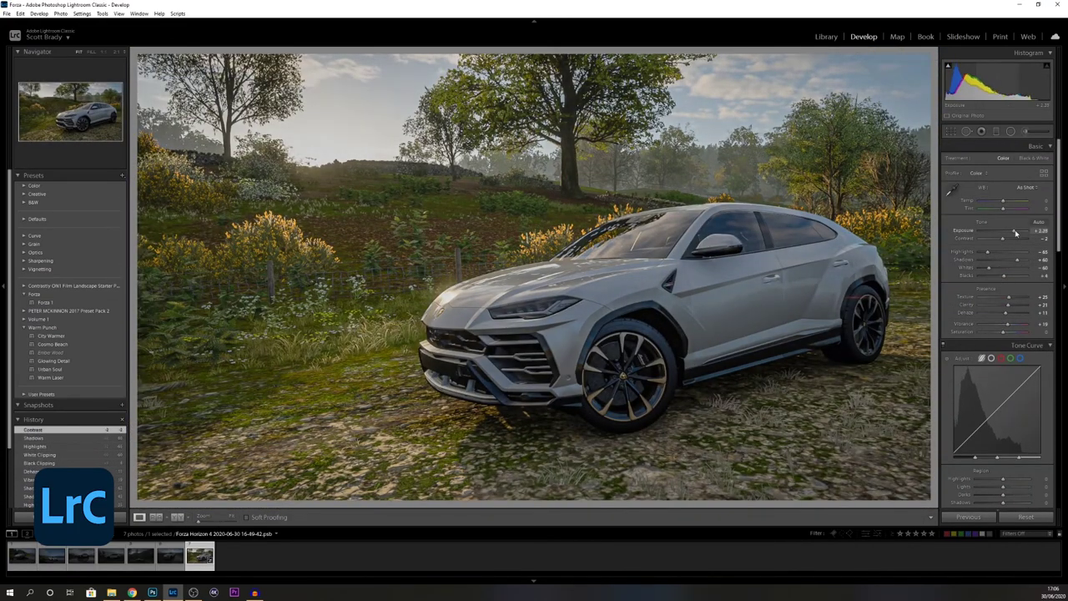
pyautogui.moveTo(1003, 203); pyautogui.dragTo(1001, 203)
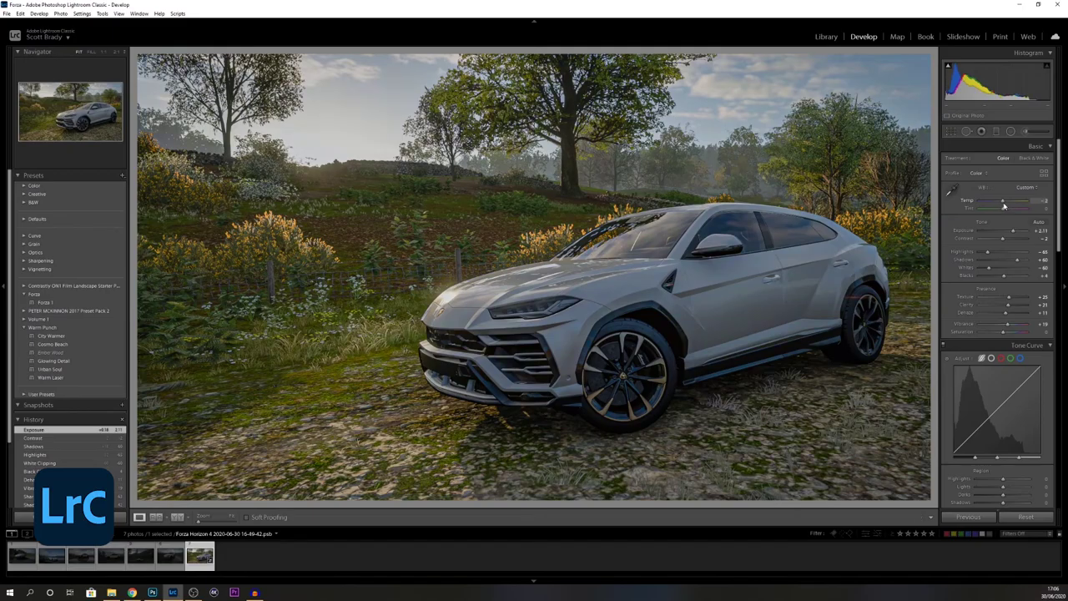
pyautogui.click(492, 332)
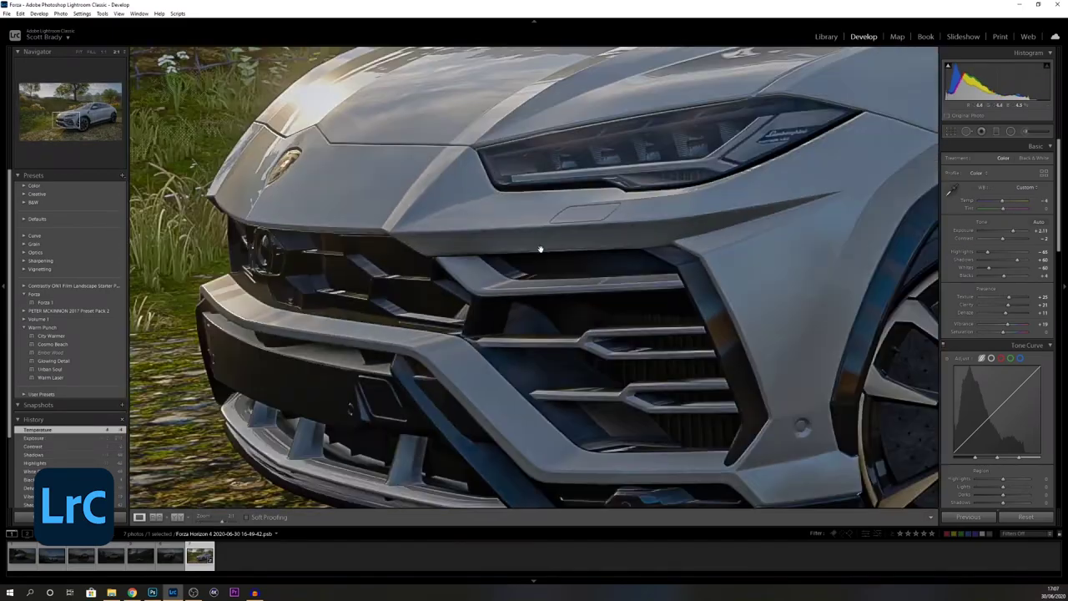
pyautogui.click(540, 248)
pyautogui.rightClick(196, 557)
pyautogui.press('Escape')
pyautogui.rightClick(167, 557)
pyautogui.moveTo(200, 463)
pyautogui.click(318, 515)
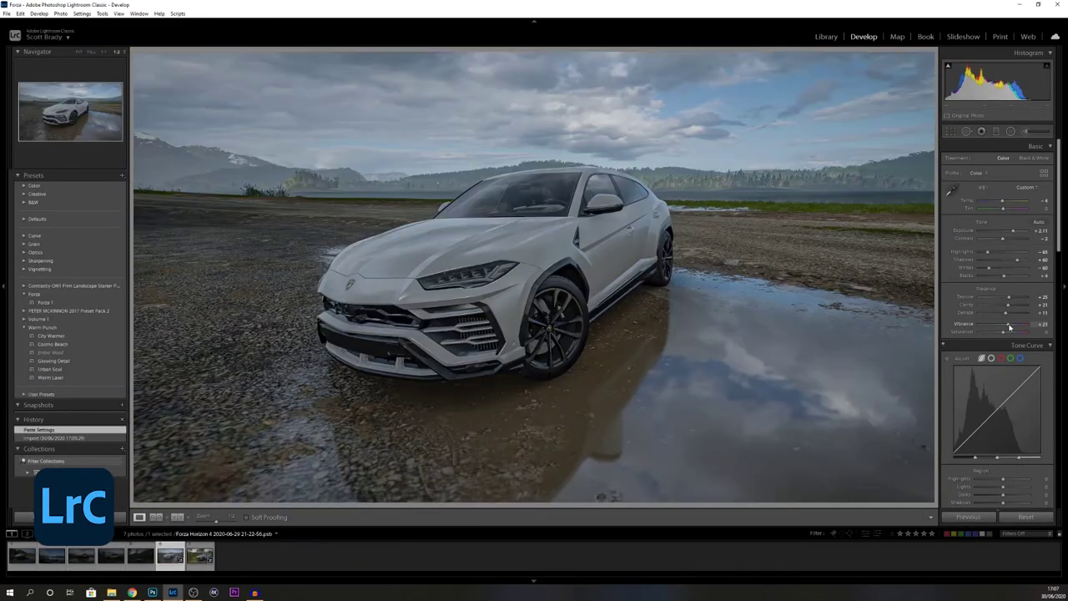
# - Refine the 21-22-56 photo with Blacks +44, Texture +67, Clarity +72 and Vibrance +37
pyautogui.click(426, 288)
pyautogui.click(626, 271)
pyautogui.moveTo(1019, 298); pyautogui.dragTo(1018, 298)
pyautogui.moveTo(1008, 304)
pyautogui.mouseDown()
pyautogui.moveTo(1020, 304)
pyautogui.moveTo(1013, 324)
pyautogui.mouseUp()
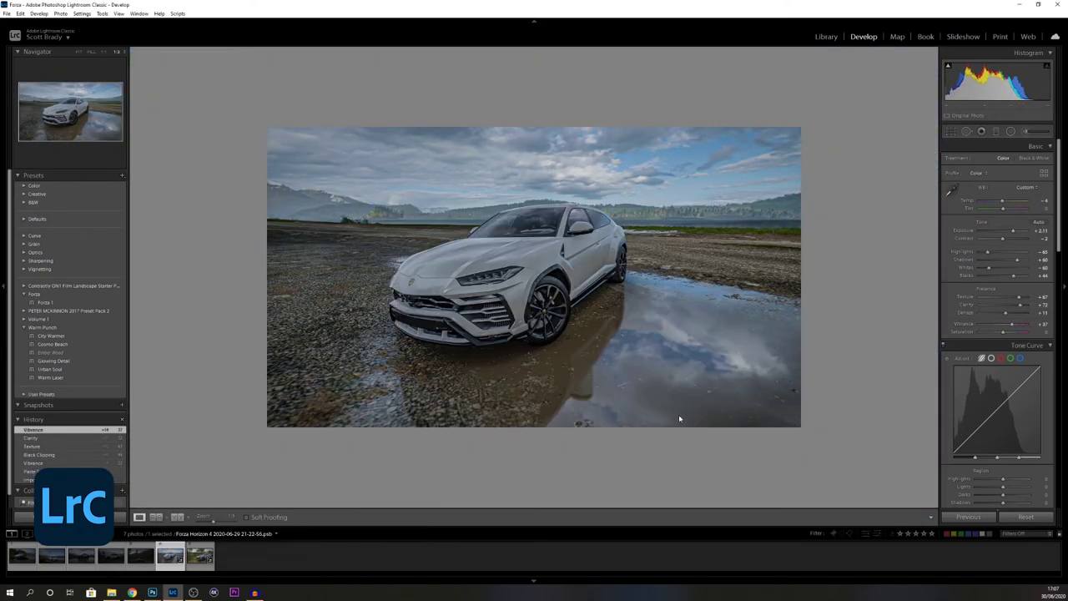
# - Paste the previous develop settings onto the 21-22-35 photo and crop it to a portrait frame around the car and tall tree
pyautogui.click(141, 558)
pyautogui.rightClick(142, 558)
pyautogui.click(292, 513)
pyautogui.press('r')
pyautogui.press('Return')
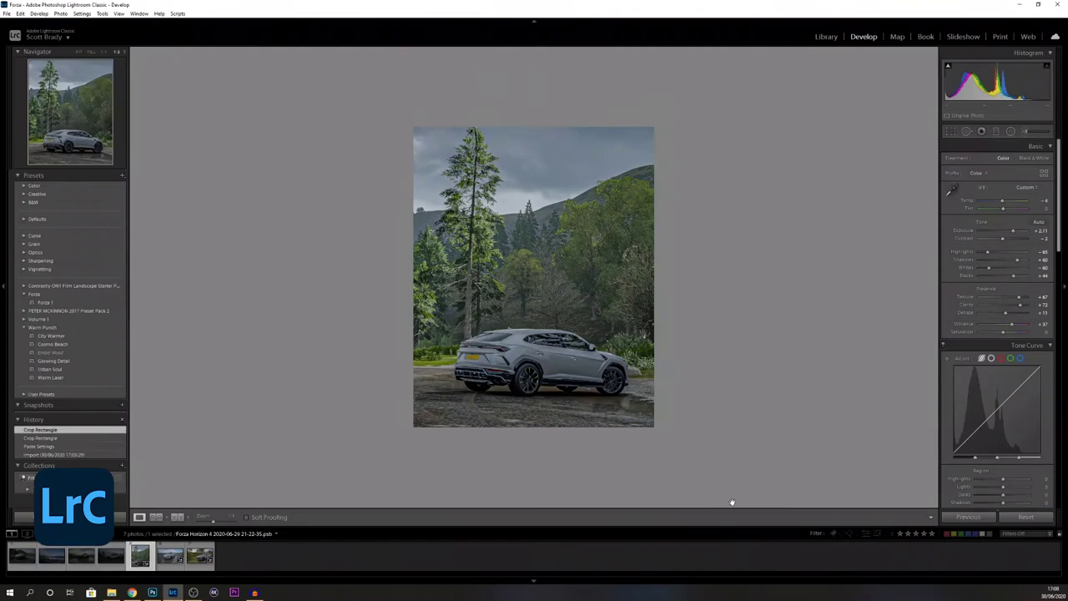
pyautogui.click(111, 557)
pyautogui.rightClick(111, 557)
pyautogui.moveTo(141, 467)
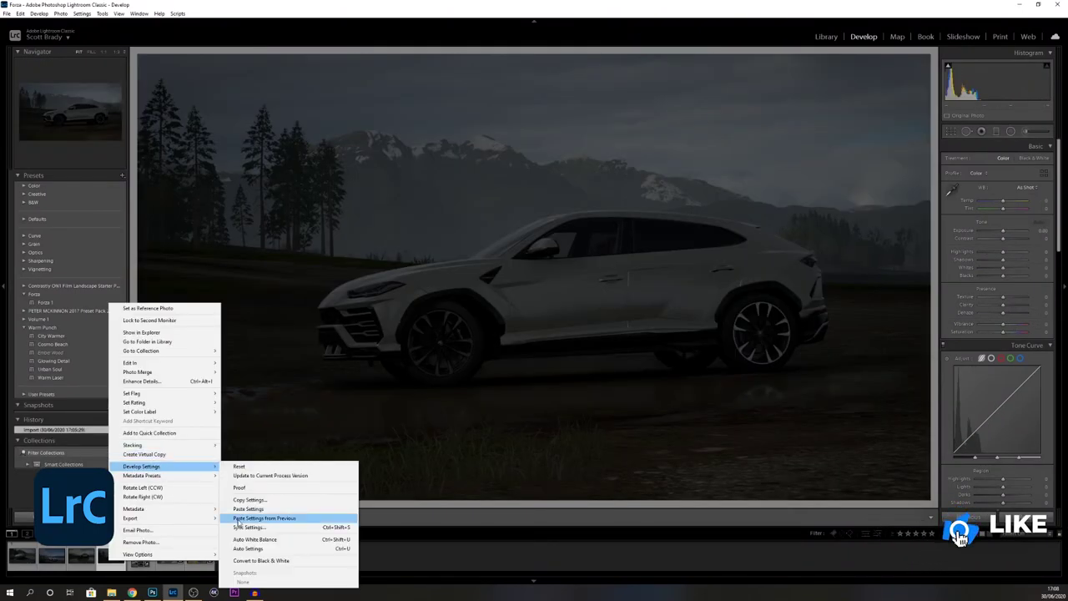
pyautogui.click(251, 518)
# - Refine the 21-22-00 photo with Highlights −82, Shadows +25, Texture +26 and Clarity +49
pyautogui.moveTo(1003, 304); pyautogui.dragTo(1013, 305)
pyautogui.moveTo(1003, 296); pyautogui.dragTo(1009, 297)
pyautogui.moveTo(1003, 260); pyautogui.dragTo(983, 251)
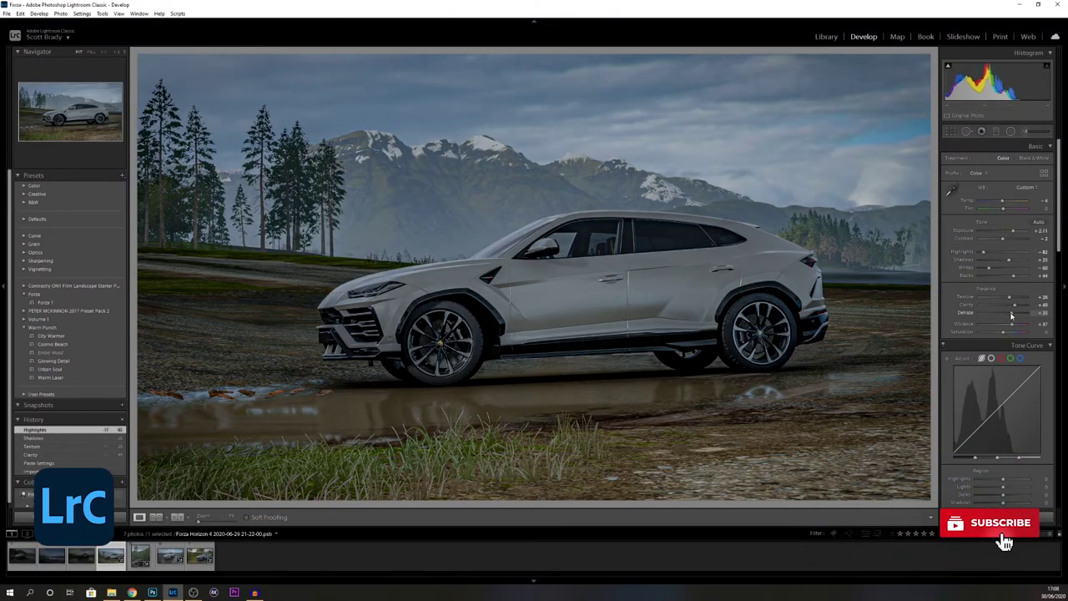
# - Paste the previous develop settings onto the 21-21-42 and 21-19-43 photos, set the latter's Dehaze to +46, and inspect its mountains up close
pyautogui.click(81, 557)
pyautogui.rightClick(81, 557)
pyautogui.click(250, 519)
pyautogui.rightClick(108, 558)
pyautogui.rightClick(77, 557)
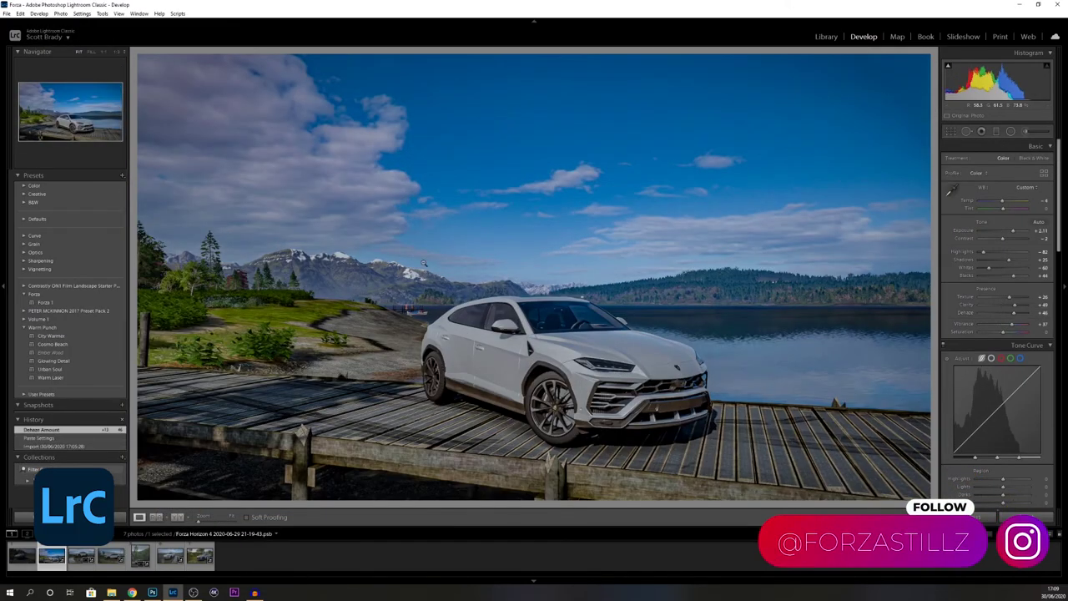
pyautogui.click(360, 271)
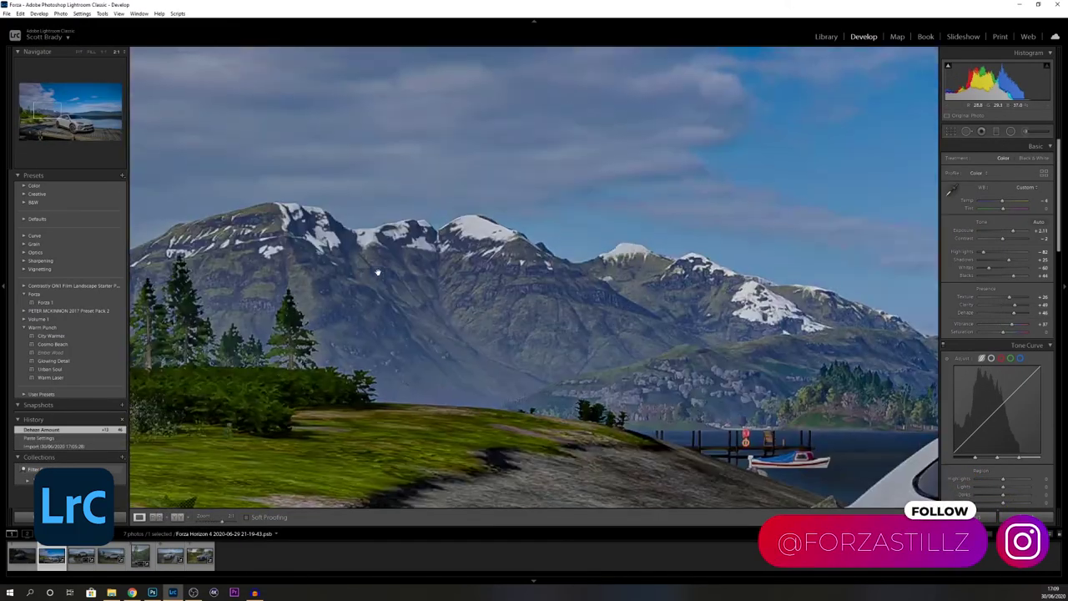
pyautogui.click(360, 271)
# - Export all seven photos to a new Urus folder on the Samsung_T5 (F:) drive
pyautogui.hotkey('ctrl', 'shift', 'c')
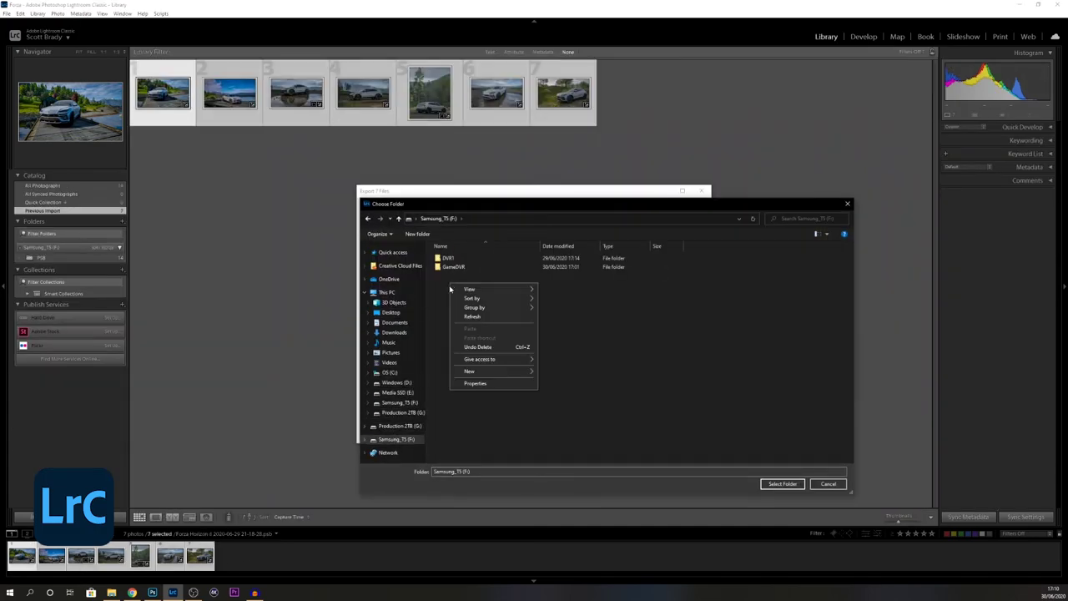
pyautogui.click(578, 371)
pyautogui.click(782, 482)
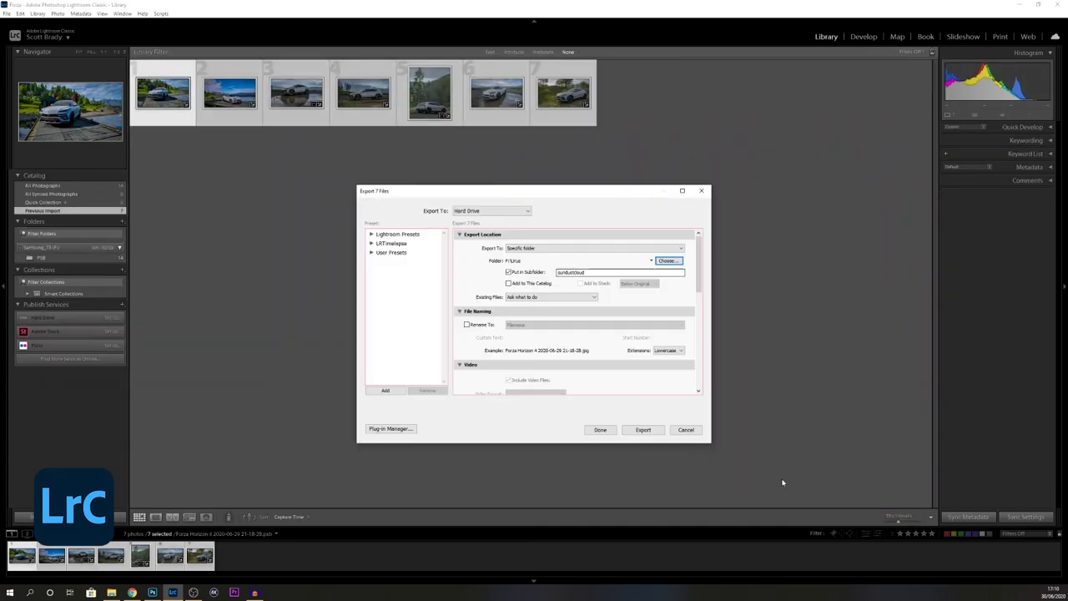
pyautogui.click(639, 429)
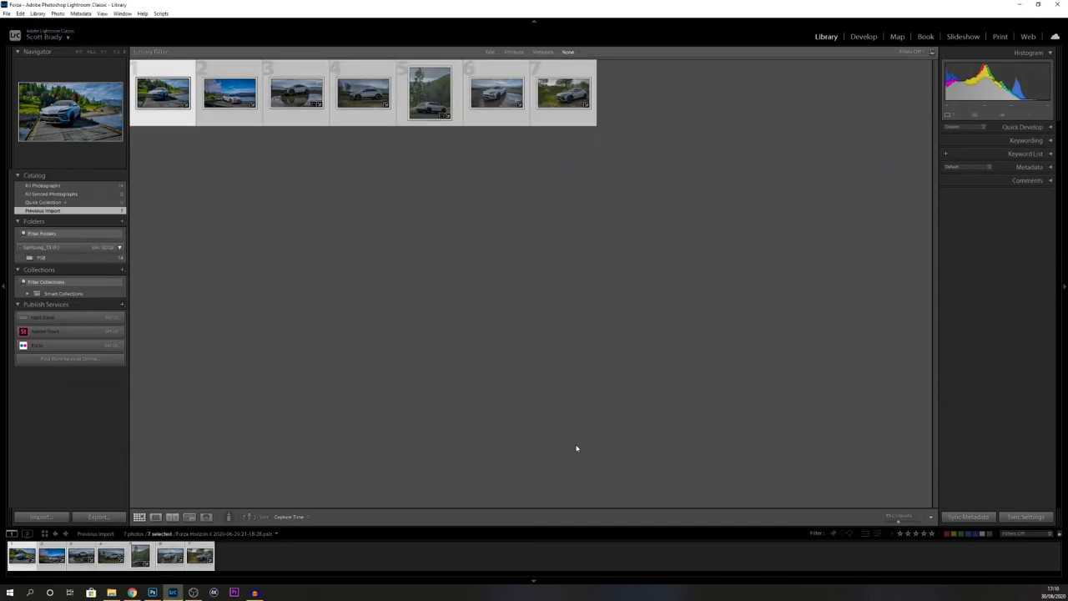